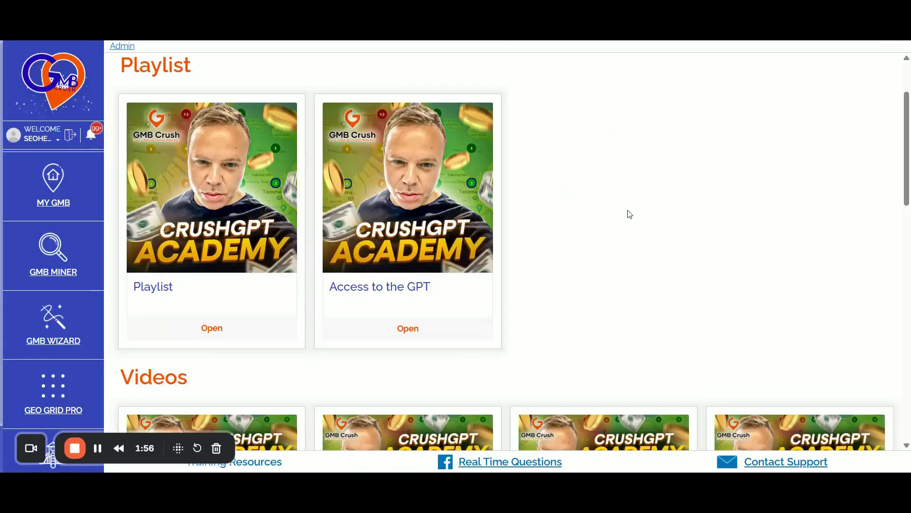
{"action": "scroll", "coordinate": [628, 214], "scroll_direction": "up", "scroll_amount": 1}
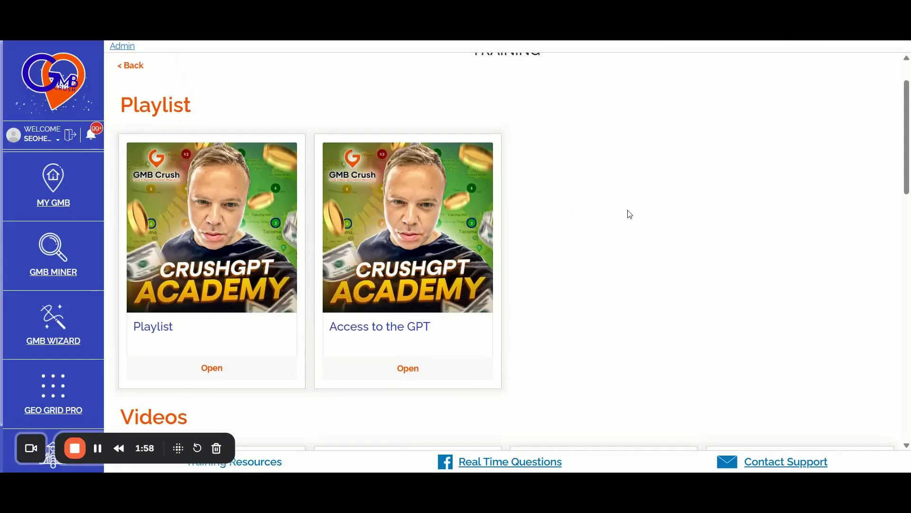
{"action": "scroll", "coordinate": [628, 214], "scroll_direction": "down", "scroll_amount": 1}
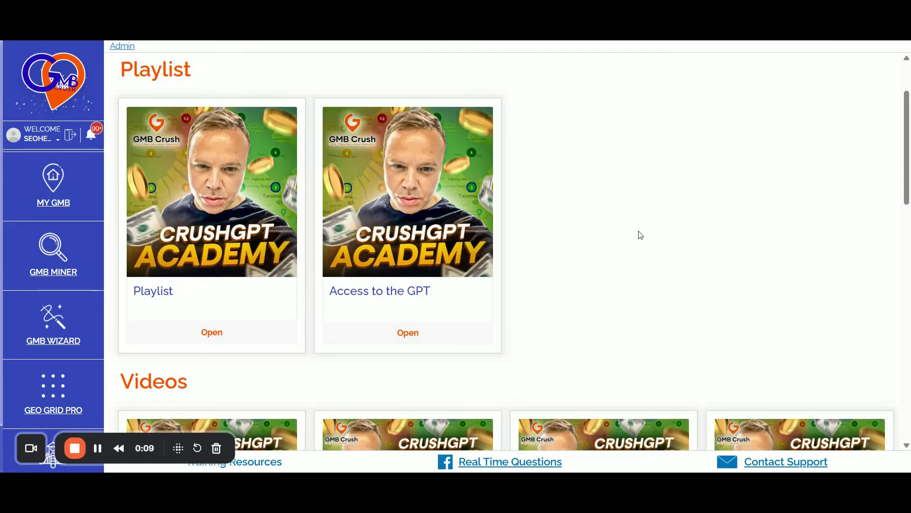
{"action": "scroll", "coordinate": [688, 241], "scroll_direction": "down", "scroll_amount": 1}
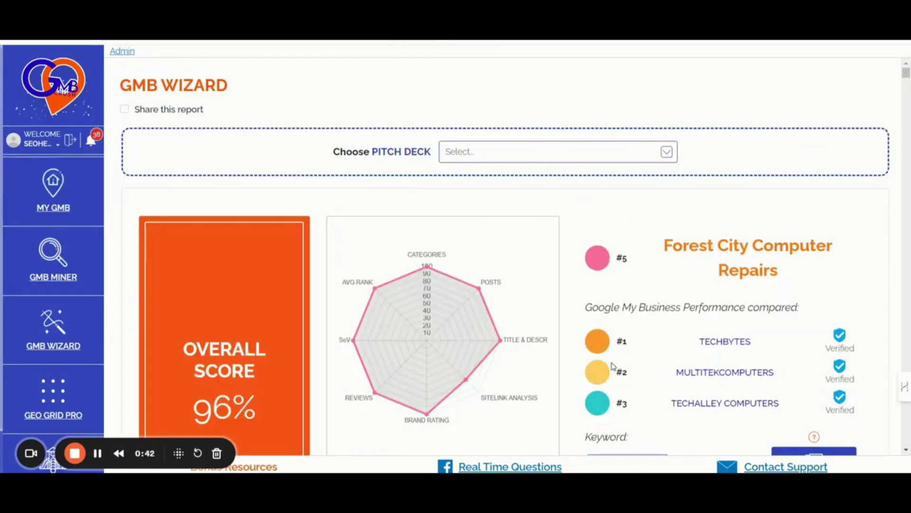
{"action": "scroll", "coordinate": [611, 365], "scroll_direction": "down", "scroll_amount": 3}
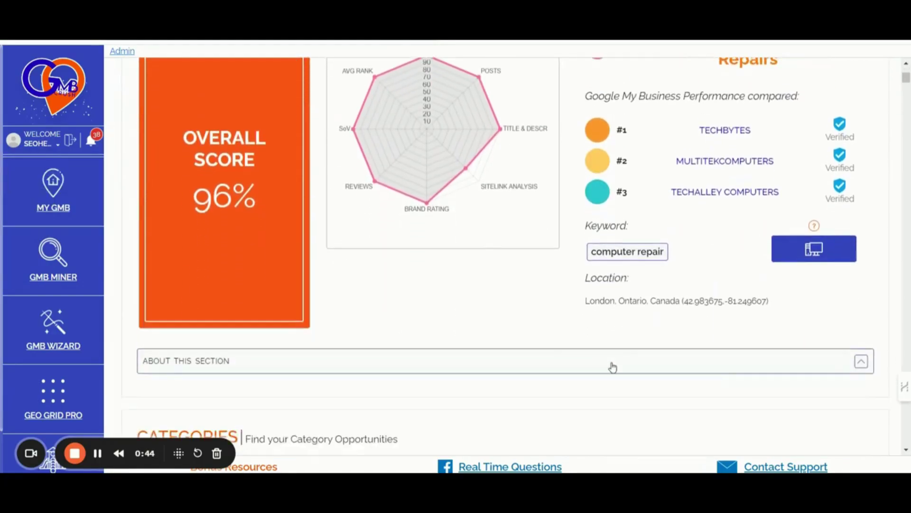
{"action": "scroll", "coordinate": [592, 372], "scroll_direction": "down", "scroll_amount": 1}
{"action": "scroll", "coordinate": [593, 371], "scroll_direction": "down", "scroll_amount": 2}
{"action": "scroll", "coordinate": [592, 372], "scroll_direction": "down", "scroll_amount": 2}
{"action": "scroll", "coordinate": [592, 372], "scroll_direction": "down", "scroll_amount": 1}
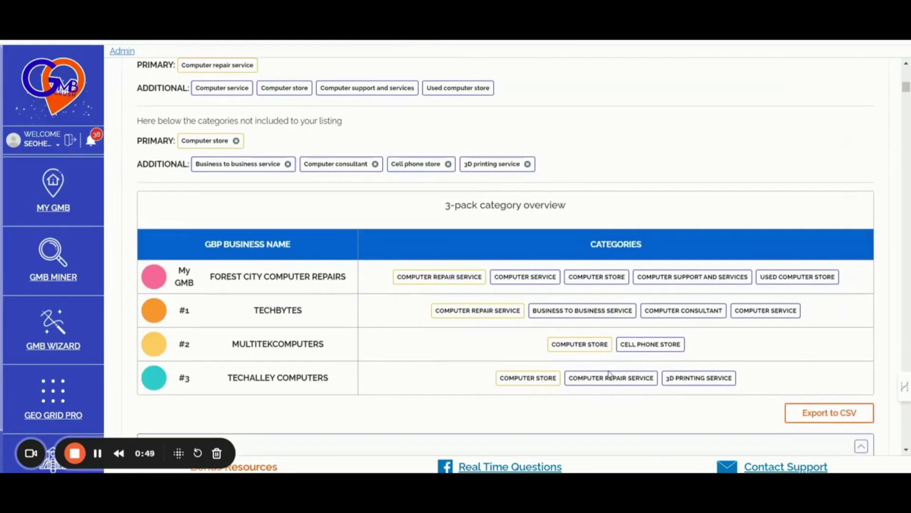
{"action": "scroll", "coordinate": [615, 375], "scroll_direction": "down", "scroll_amount": 1}
{"action": "scroll", "coordinate": [617, 376], "scroll_direction": "down", "scroll_amount": 1}
{"action": "scroll", "coordinate": [616, 376], "scroll_direction": "down", "scroll_amount": 1}
{"action": "scroll", "coordinate": [617, 376], "scroll_direction": "down", "scroll_amount": 1}
{"action": "scroll", "coordinate": [616, 376], "scroll_direction": "down", "scroll_amount": 1}
{"action": "scroll", "coordinate": [617, 376], "scroll_direction": "down", "scroll_amount": 1}
{"action": "scroll", "coordinate": [617, 377], "scroll_direction": "down", "scroll_amount": 2}
{"action": "scroll", "coordinate": [616, 375], "scroll_direction": "down", "scroll_amount": 1}
{"action": "scroll", "coordinate": [617, 375], "scroll_direction": "down", "scroll_amount": 1}
{"action": "scroll", "coordinate": [617, 375], "scroll_direction": "down", "scroll_amount": 1}
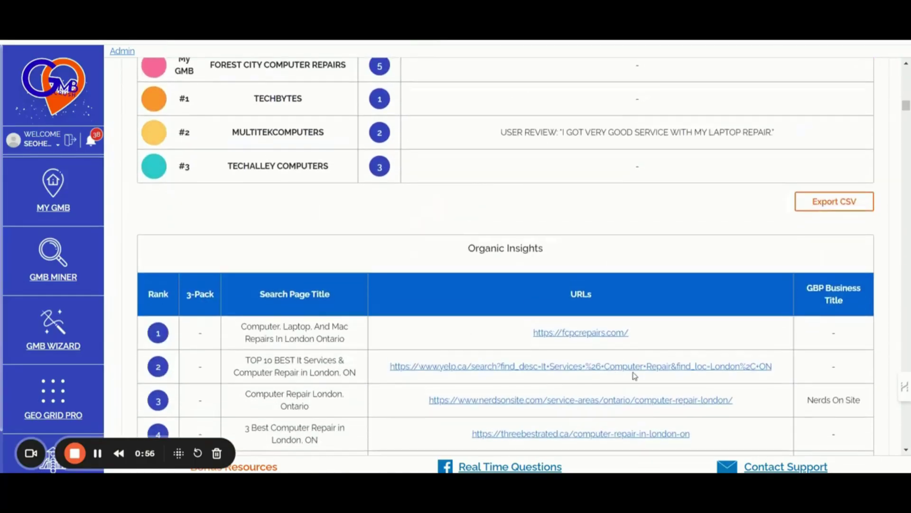
{"action": "scroll", "coordinate": [633, 375], "scroll_direction": "down", "scroll_amount": 2}
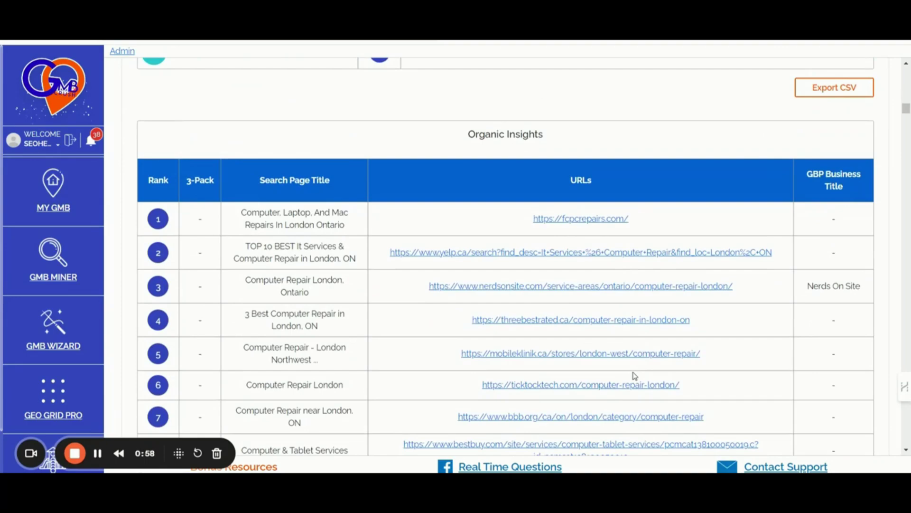
{"action": "scroll", "coordinate": [632, 375], "scroll_direction": "down", "scroll_amount": 1}
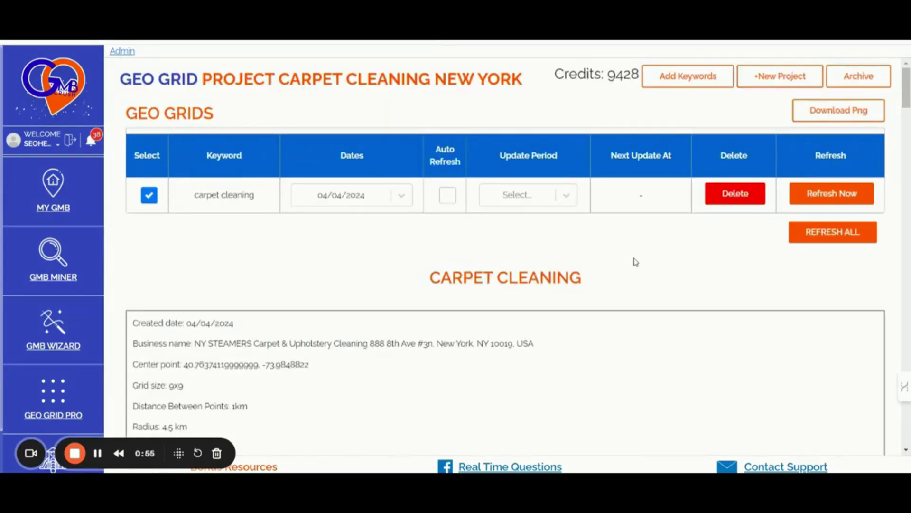
{"action": "scroll", "coordinate": [636, 262], "scroll_direction": "down", "scroll_amount": 1}
{"action": "scroll", "coordinate": [635, 263], "scroll_direction": "down", "scroll_amount": 1}
{"action": "scroll", "coordinate": [635, 262], "scroll_direction": "down", "scroll_amount": 1}
{"action": "scroll", "coordinate": [635, 262], "scroll_direction": "down", "scroll_amount": 1}
{"action": "scroll", "coordinate": [635, 262], "scroll_direction": "down", "scroll_amount": 2}
{"action": "scroll", "coordinate": [662, 260], "scroll_direction": "down", "scroll_amount": 1}
{"action": "scroll", "coordinate": [686, 258], "scroll_direction": "down", "scroll_amount": 1}
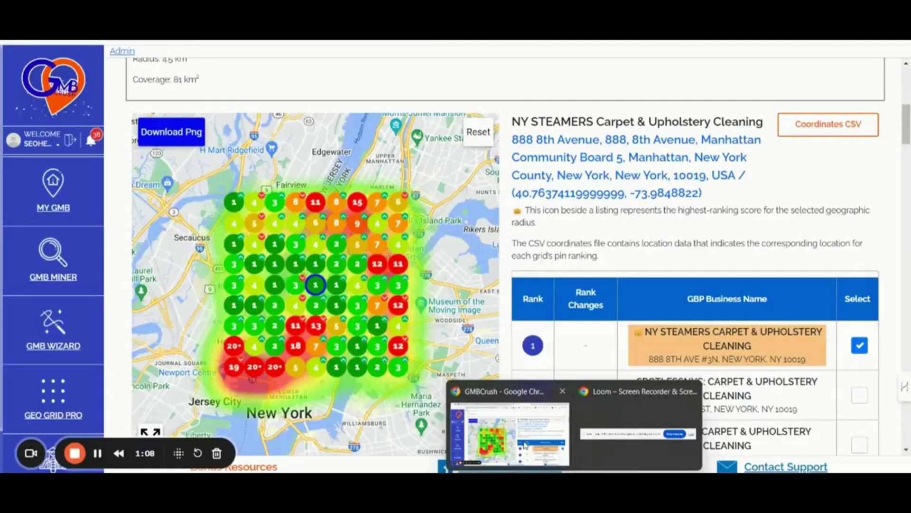
Step: Return to the Chrome window showing the carpet cleaning geo grid map
{"action": "left_click", "coordinate": [511, 428]}
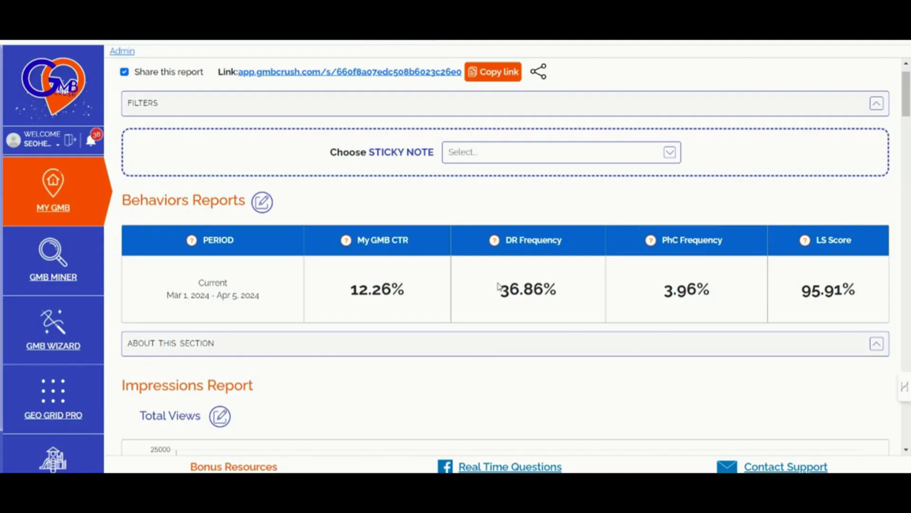
{"action": "scroll", "coordinate": [499, 287], "scroll_direction": "down", "scroll_amount": 1}
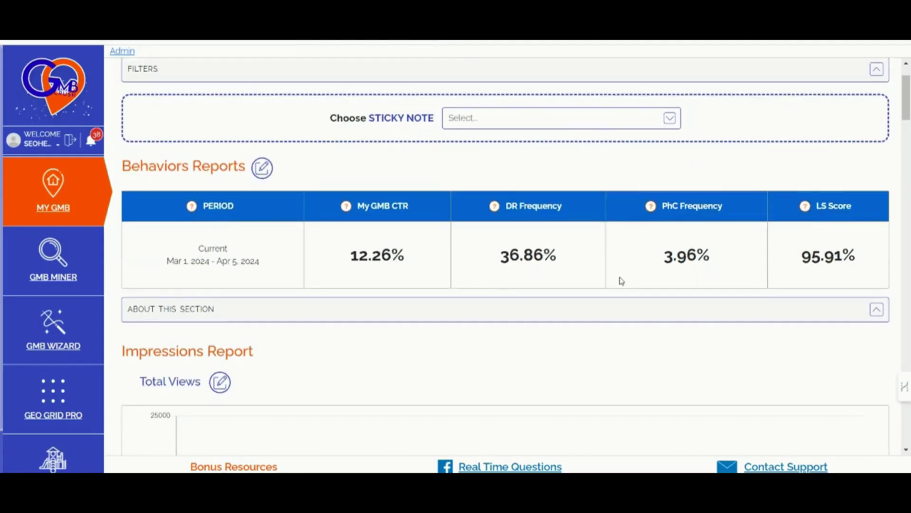
{"action": "scroll", "coordinate": [620, 281], "scroll_direction": "down", "scroll_amount": 2}
{"action": "scroll", "coordinate": [620, 282], "scroll_direction": "down", "scroll_amount": 1}
{"action": "scroll", "coordinate": [774, 283], "scroll_direction": "down", "scroll_amount": 1}
{"action": "scroll", "coordinate": [774, 283], "scroll_direction": "down", "scroll_amount": 4}
{"action": "scroll", "coordinate": [774, 282], "scroll_direction": "down", "scroll_amount": 6}
{"action": "scroll", "coordinate": [774, 283], "scroll_direction": "down", "scroll_amount": 5}
{"action": "scroll", "coordinate": [775, 283], "scroll_direction": "down", "scroll_amount": 3}
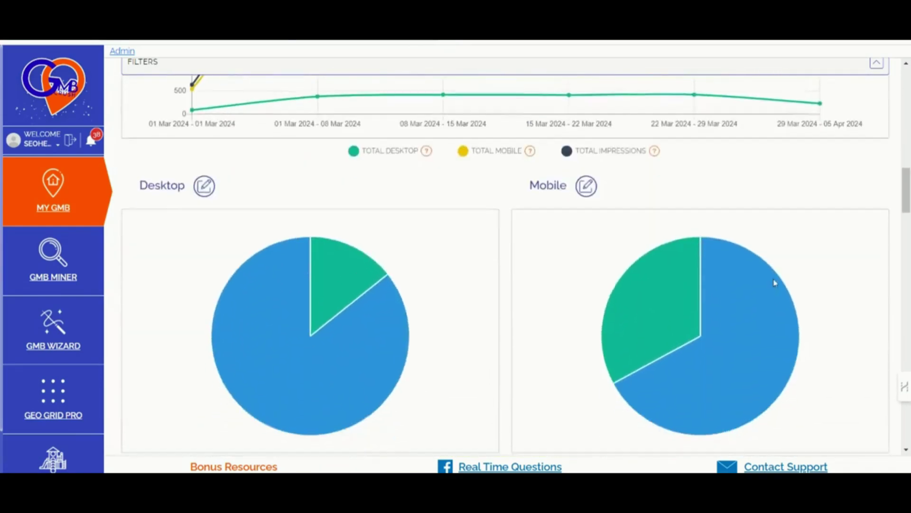
{"action": "scroll", "coordinate": [775, 282], "scroll_direction": "down", "scroll_amount": 3}
{"action": "scroll", "coordinate": [775, 283], "scroll_direction": "down", "scroll_amount": 4}
{"action": "scroll", "coordinate": [775, 283], "scroll_direction": "down", "scroll_amount": 2}
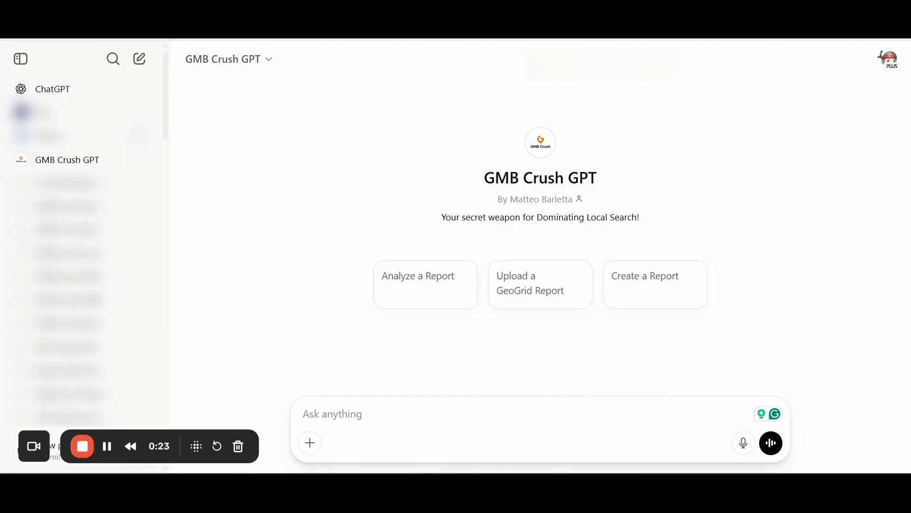
Step: Switch to the GMB Crush tab to browse the CrushGPT Academy videos
{"action": "left_click", "coordinate": [539, 28]}
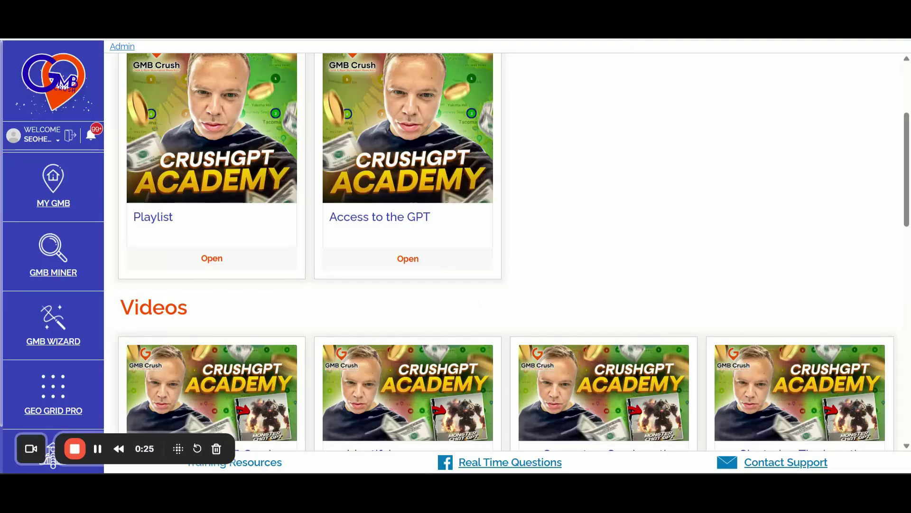
{"action": "scroll", "coordinate": [628, 167], "scroll_direction": "down", "scroll_amount": 1}
{"action": "scroll", "coordinate": [627, 167], "scroll_direction": "down", "scroll_amount": 1}
{"action": "scroll", "coordinate": [628, 167], "scroll_direction": "down", "scroll_amount": 1}
{"action": "scroll", "coordinate": [628, 167], "scroll_direction": "down", "scroll_amount": 1}
{"action": "scroll", "coordinate": [630, 165], "scroll_direction": "down", "scroll_amount": 2}
{"action": "scroll", "coordinate": [628, 165], "scroll_direction": "down", "scroll_amount": 2}
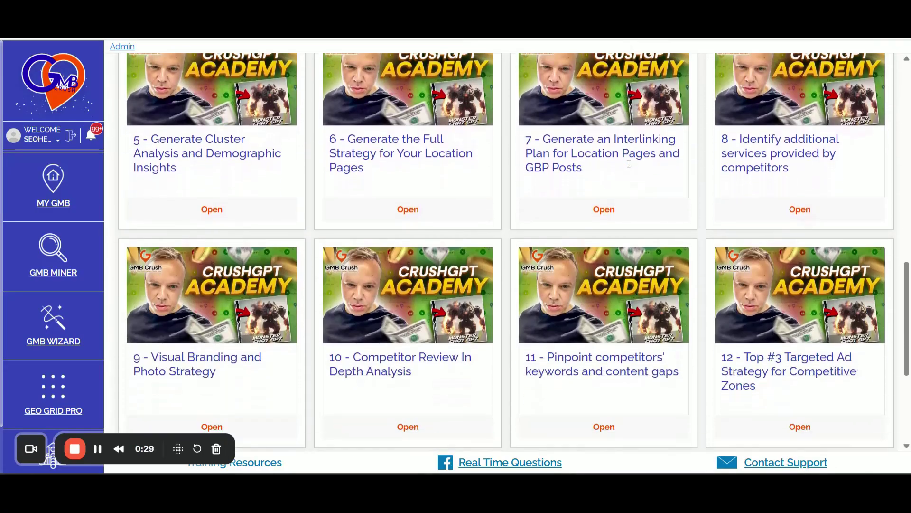
{"action": "scroll", "coordinate": [628, 165], "scroll_direction": "down", "scroll_amount": 1}
{"action": "scroll", "coordinate": [629, 166], "scroll_direction": "down", "scroll_amount": 1}
{"action": "scroll", "coordinate": [629, 166], "scroll_direction": "down", "scroll_amount": 1}
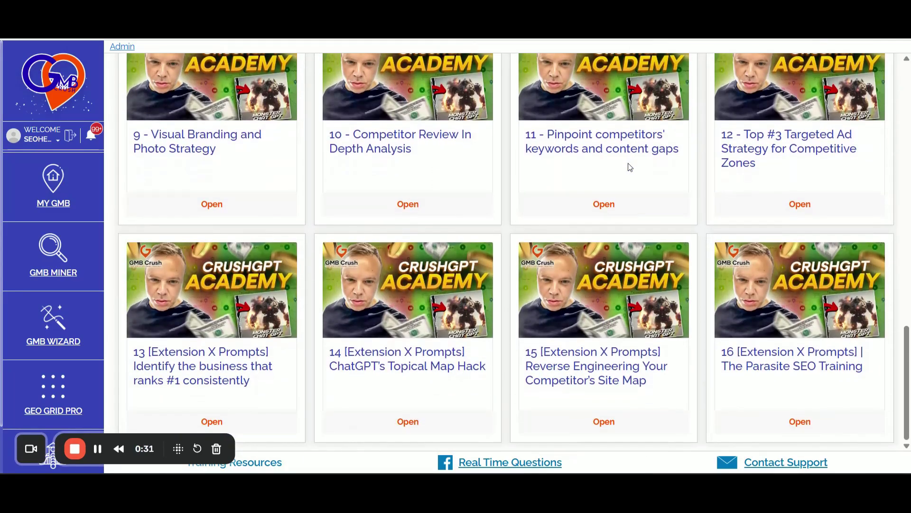
{"action": "scroll", "coordinate": [629, 166], "scroll_direction": "up", "scroll_amount": 2}
{"action": "scroll", "coordinate": [628, 166], "scroll_direction": "up", "scroll_amount": 2}
{"action": "scroll", "coordinate": [629, 167], "scroll_direction": "up", "scroll_amount": 1}
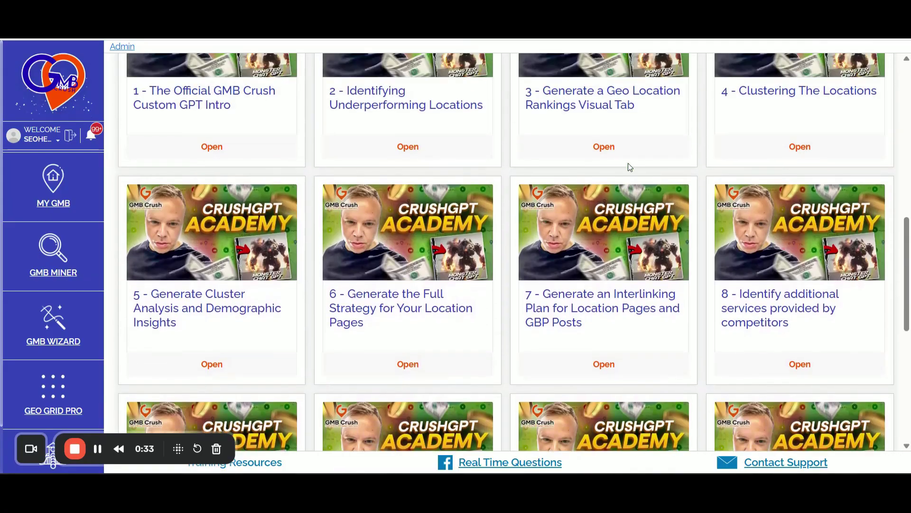
{"action": "scroll", "coordinate": [628, 166], "scroll_direction": "up", "scroll_amount": 1}
{"action": "scroll", "coordinate": [629, 167], "scroll_direction": "up", "scroll_amount": 1}
{"action": "scroll", "coordinate": [629, 166], "scroll_direction": "up", "scroll_amount": 2}
{"action": "scroll", "coordinate": [629, 167], "scroll_direction": "up", "scroll_amount": 2}
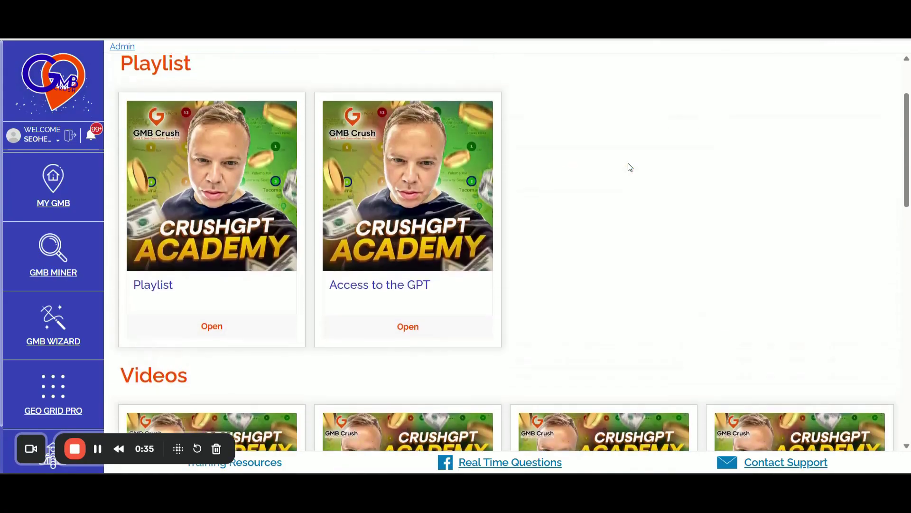
{"action": "scroll", "coordinate": [629, 167], "scroll_direction": "up", "scroll_amount": 1}
{"action": "scroll", "coordinate": [628, 166], "scroll_direction": "down", "scroll_amount": 2}
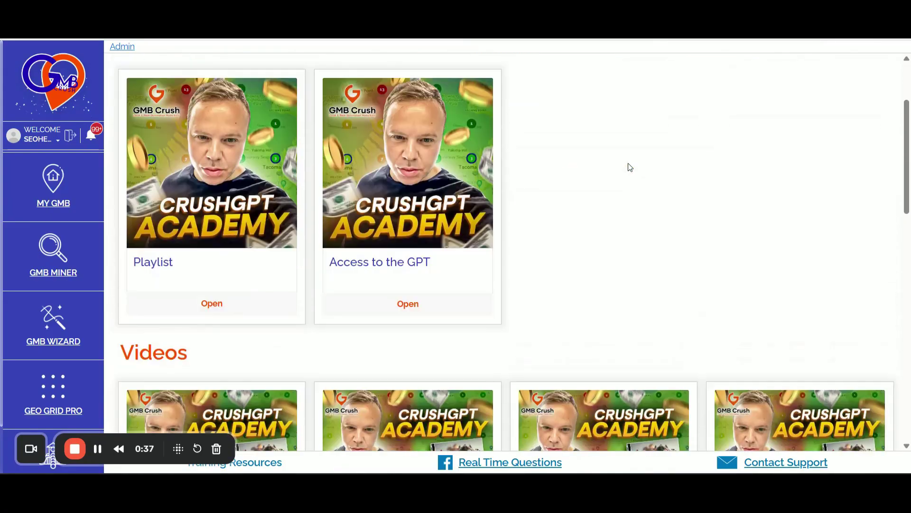
{"action": "scroll", "coordinate": [628, 167], "scroll_direction": "down", "scroll_amount": 1}
{"action": "scroll", "coordinate": [629, 167], "scroll_direction": "down", "scroll_amount": 2}
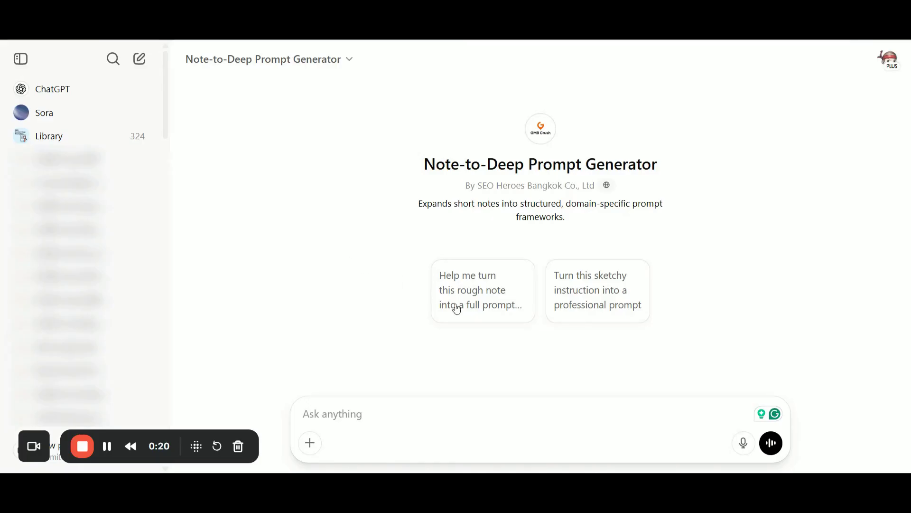
Step: Send the 'Help me turn this rough note into a full prompt' starter request
{"action": "left_click", "coordinate": [477, 308]}
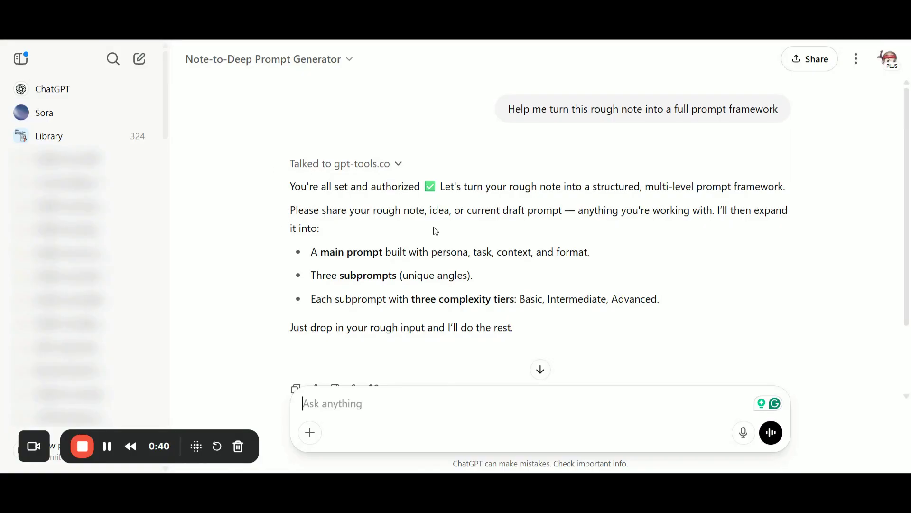
{"action": "scroll", "coordinate": [467, 236], "scroll_direction": "down", "scroll_amount": 1}
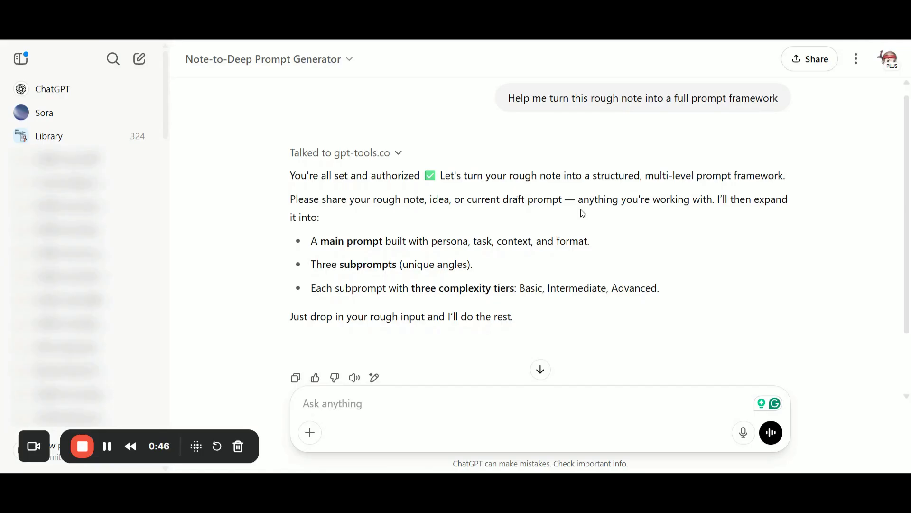
{"action": "scroll", "coordinate": [493, 209], "scroll_direction": "down", "scroll_amount": 3}
{"action": "scroll", "coordinate": [494, 209], "scroll_direction": "down", "scroll_amount": 1}
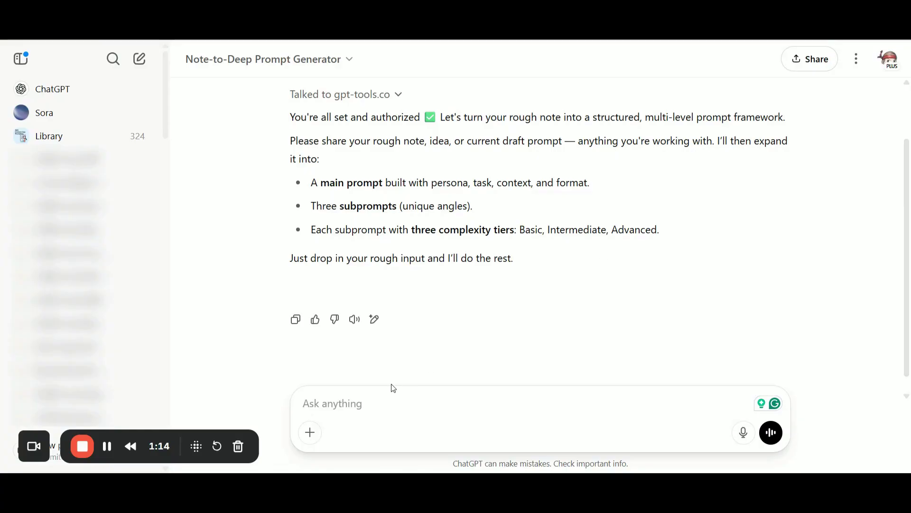
{"action": "type", "text": "se"}
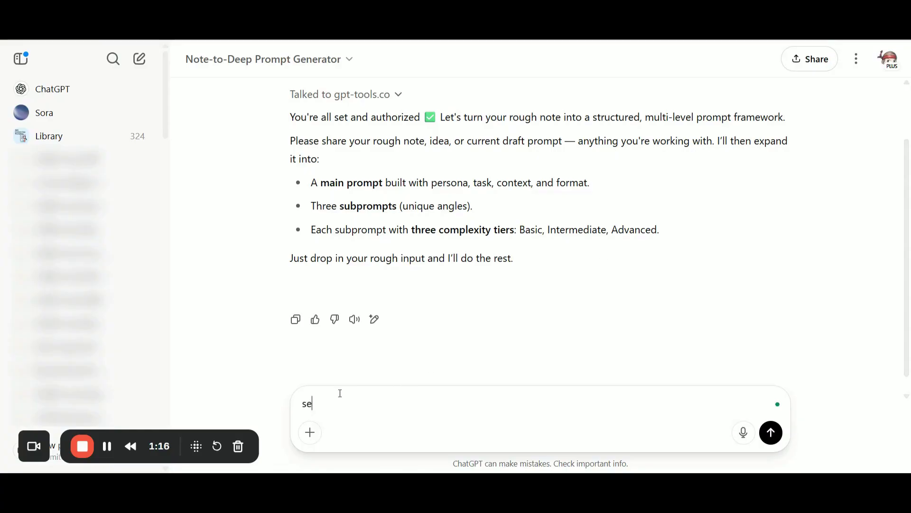
{"action": "type", "text": "o gap content"}
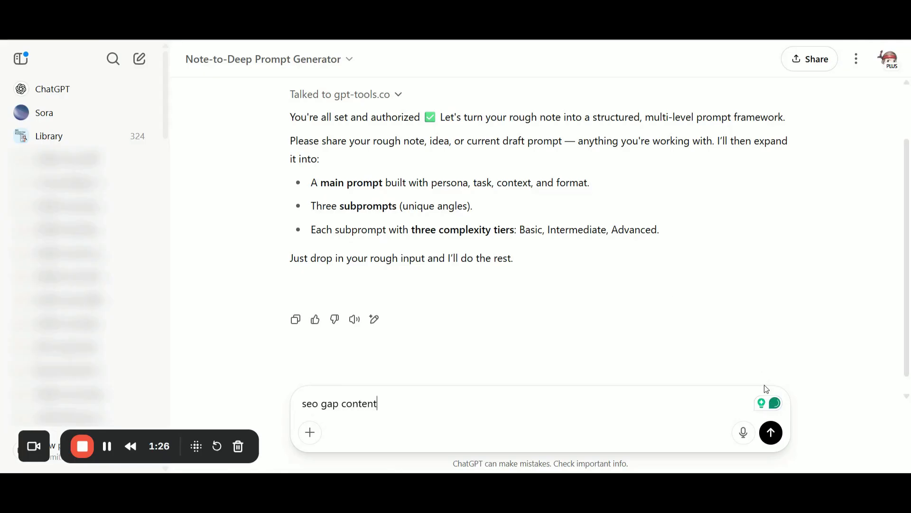
Step: Send the rough note 'seo gap content' to get an SEO strategist prompt framework
{"action": "left_click", "coordinate": [771, 432]}
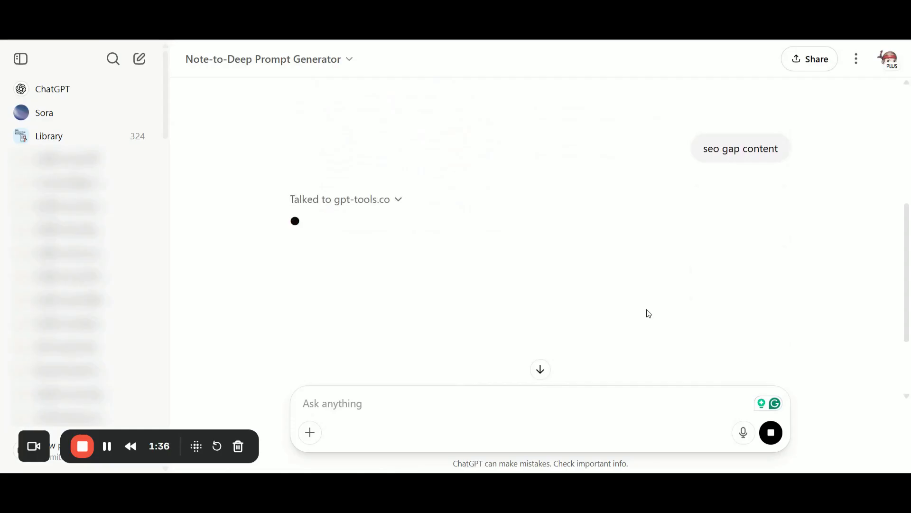
{"action": "scroll", "coordinate": [513, 236], "scroll_direction": "down", "scroll_amount": 2}
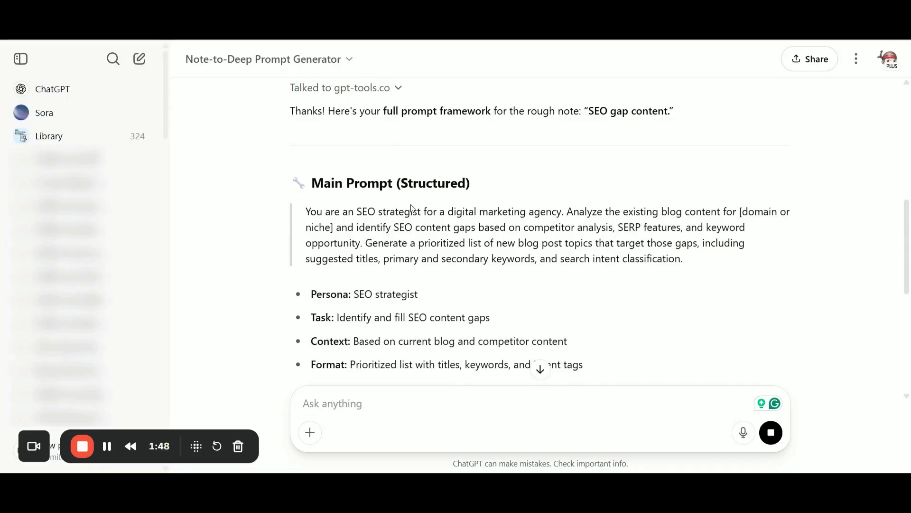
{"action": "scroll", "coordinate": [413, 214], "scroll_direction": "down", "scroll_amount": 3}
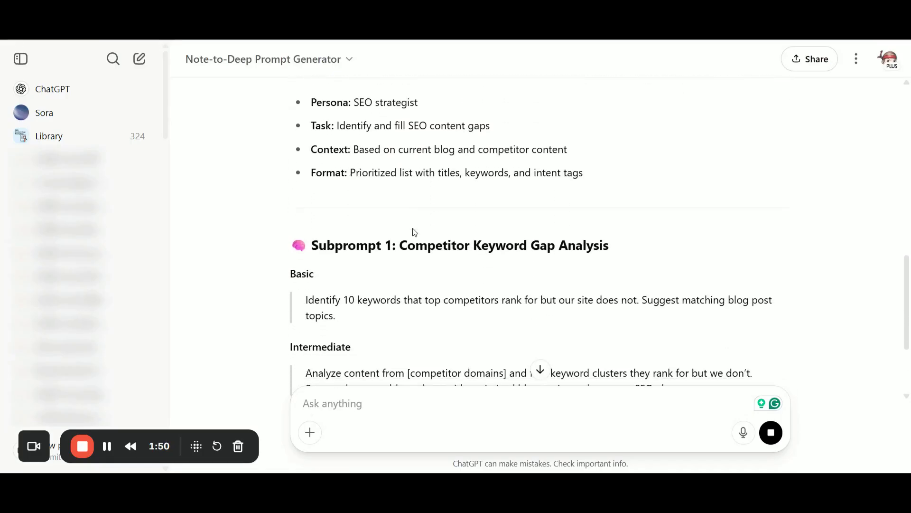
{"action": "scroll", "coordinate": [412, 232], "scroll_direction": "down", "scroll_amount": 2}
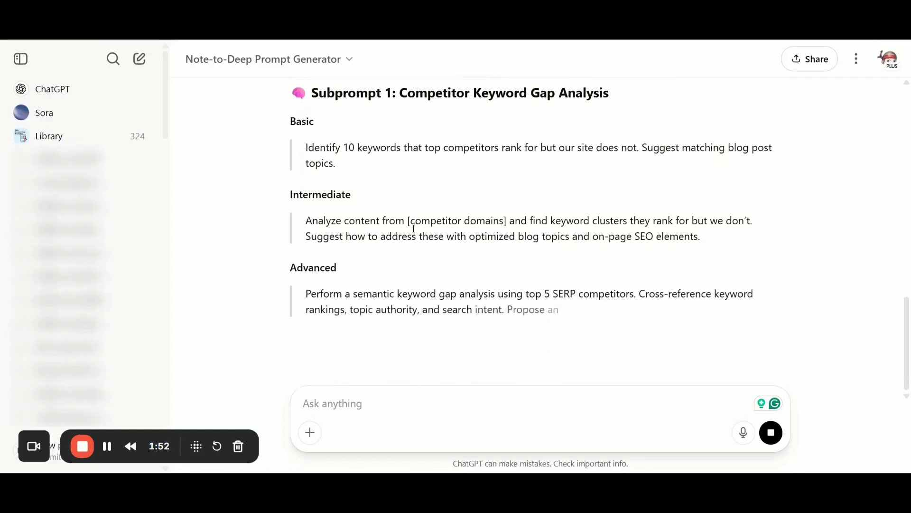
{"action": "scroll", "coordinate": [413, 228], "scroll_direction": "up", "scroll_amount": 1}
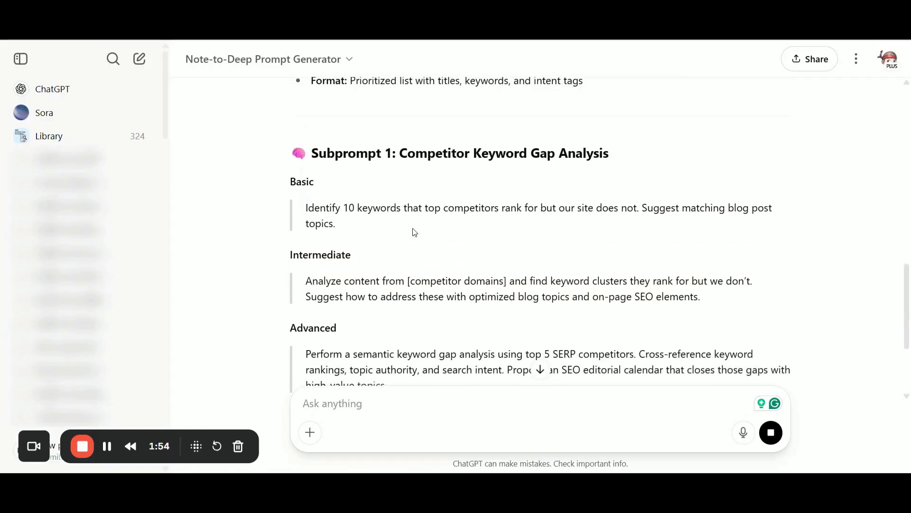
{"action": "scroll", "coordinate": [412, 232], "scroll_direction": "down", "scroll_amount": 1}
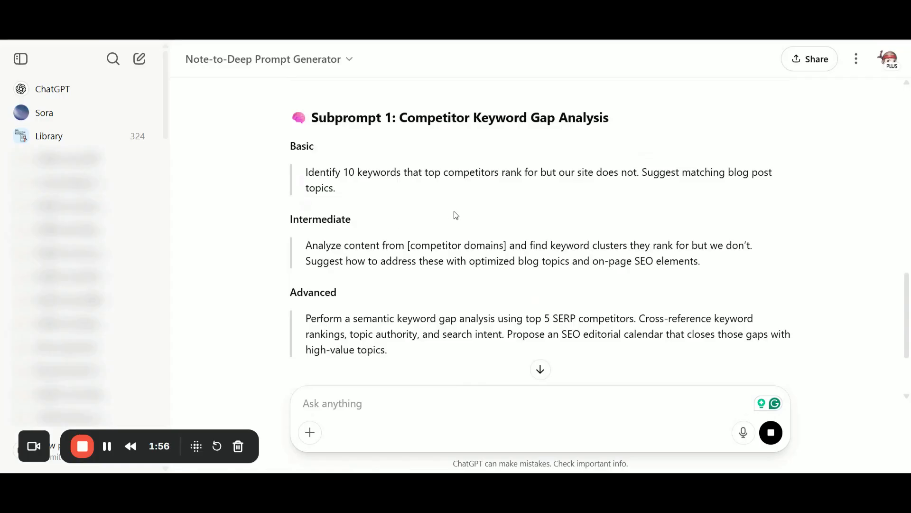
{"action": "scroll", "coordinate": [454, 212], "scroll_direction": "down", "scroll_amount": 1}
{"action": "scroll", "coordinate": [455, 213], "scroll_direction": "up", "scroll_amount": 2}
{"action": "scroll", "coordinate": [454, 214], "scroll_direction": "down", "scroll_amount": 1}
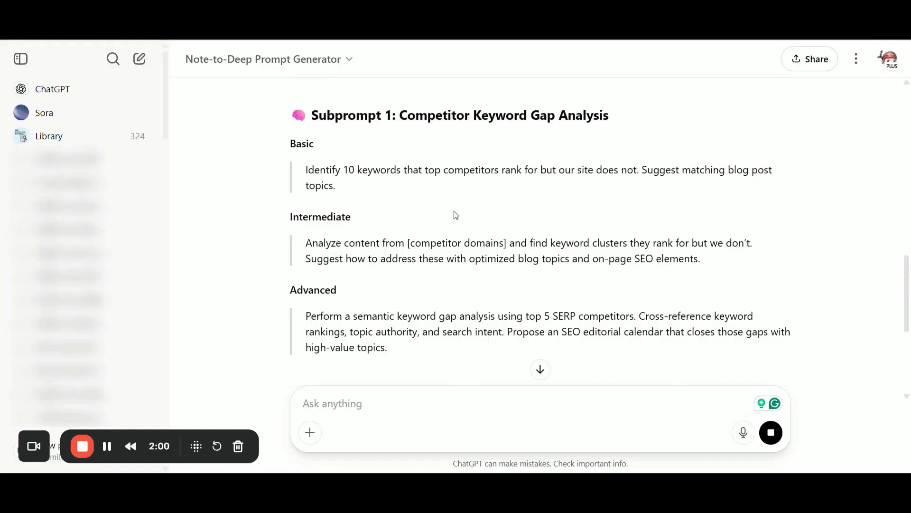
{"action": "scroll", "coordinate": [476, 216], "scroll_direction": "down", "scroll_amount": 1}
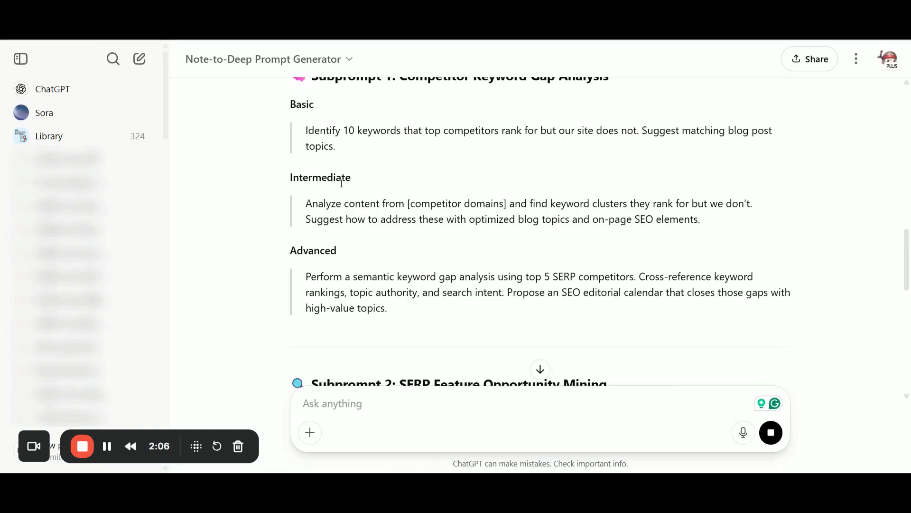
{"action": "scroll", "coordinate": [392, 186], "scroll_direction": "down", "scroll_amount": 3}
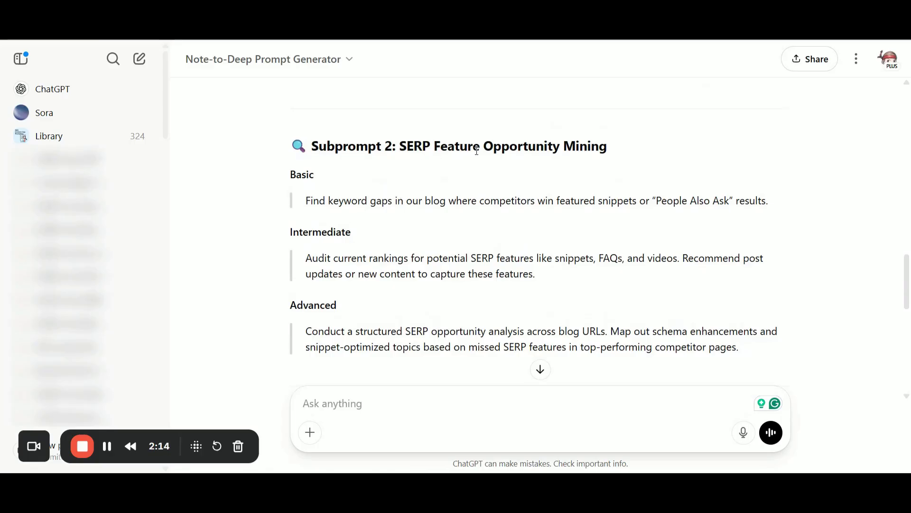
{"action": "scroll", "coordinate": [606, 160], "scroll_direction": "down", "scroll_amount": 2}
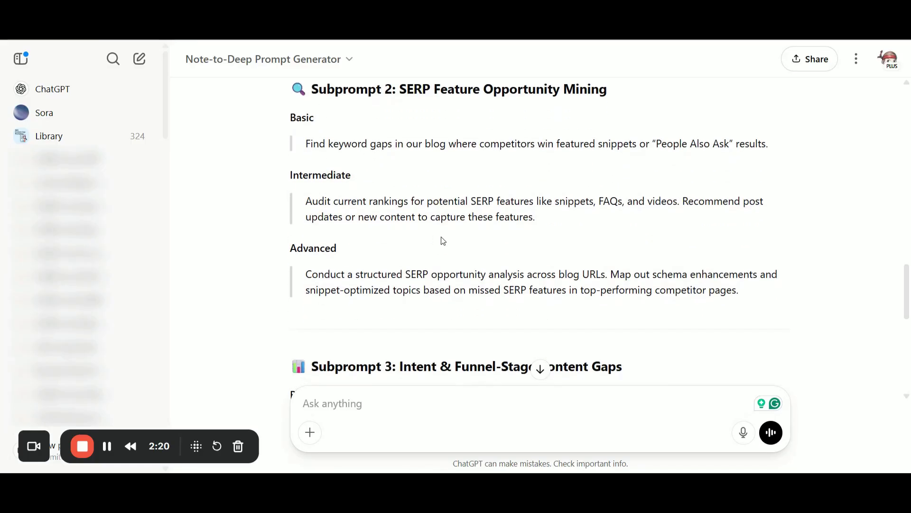
{"action": "scroll", "coordinate": [495, 229], "scroll_direction": "down", "scroll_amount": 3}
{"action": "scroll", "coordinate": [493, 228], "scroll_direction": "down", "scroll_amount": 2}
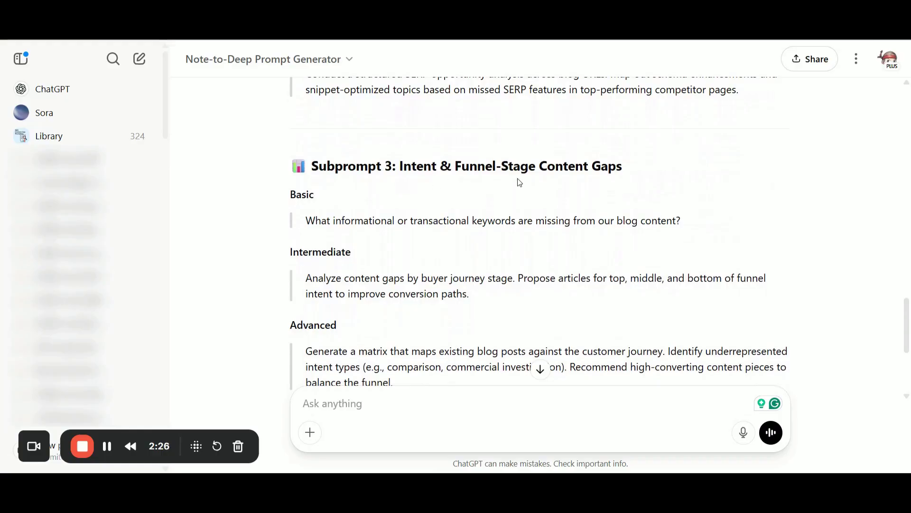
{"action": "scroll", "coordinate": [609, 184], "scroll_direction": "down", "scroll_amount": 1}
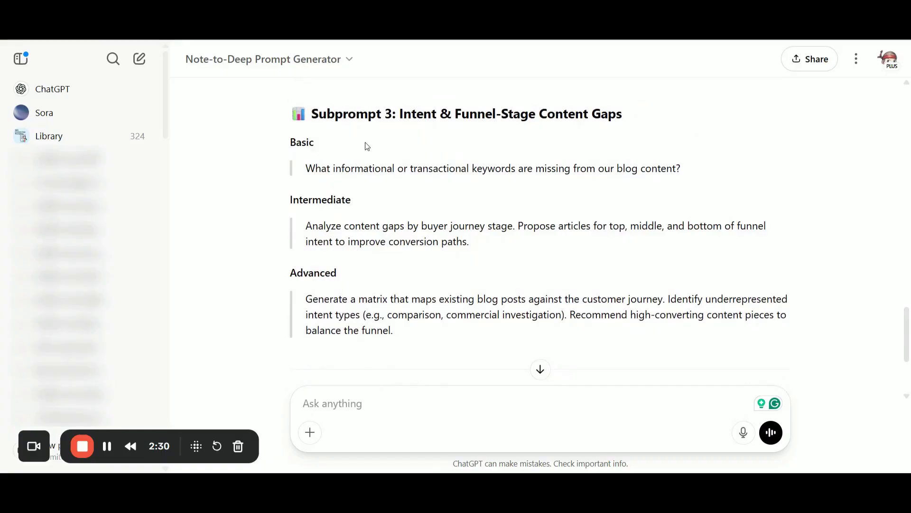
{"action": "scroll", "coordinate": [366, 143], "scroll_direction": "down", "scroll_amount": 1}
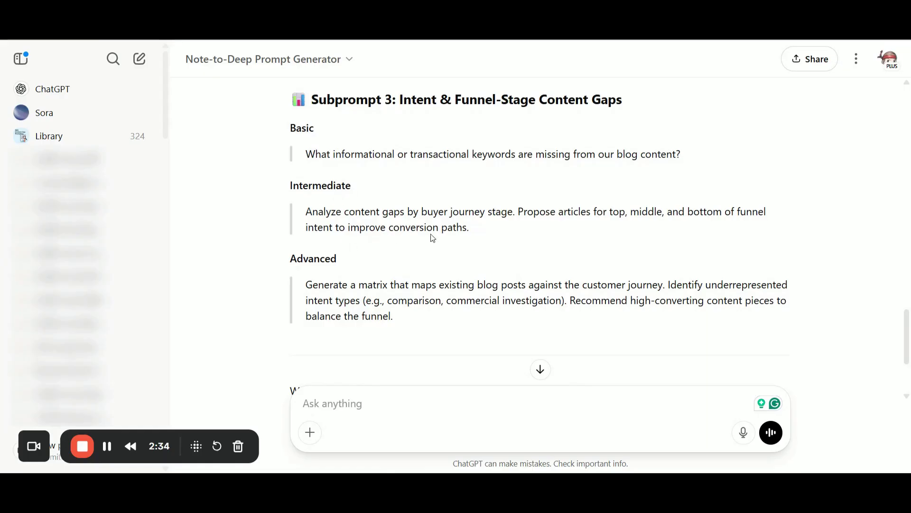
{"action": "scroll", "coordinate": [481, 228], "scroll_direction": "down", "scroll_amount": 3}
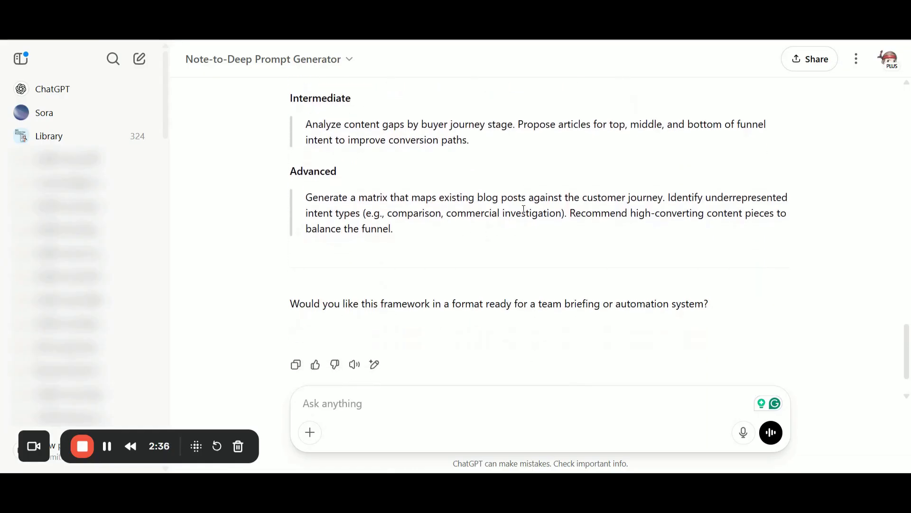
{"action": "scroll", "coordinate": [523, 210], "scroll_direction": "down", "scroll_amount": 2}
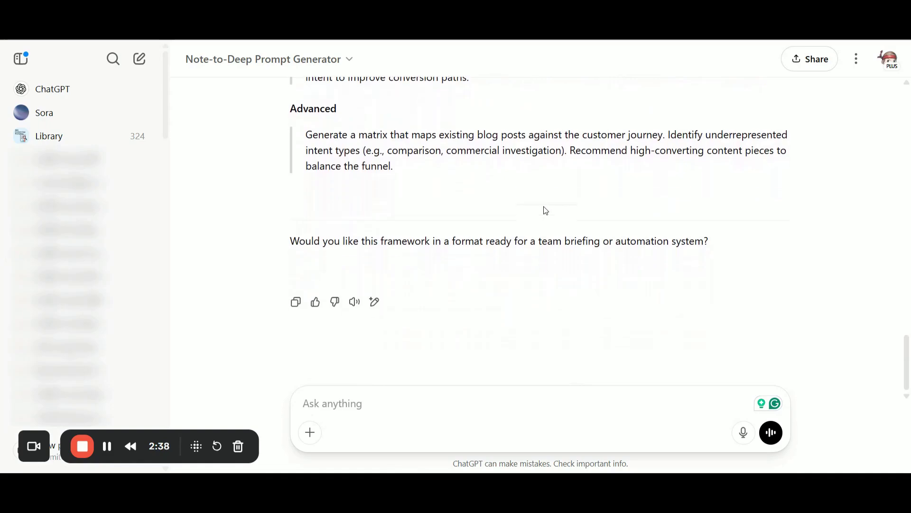
{"action": "scroll", "coordinate": [545, 208], "scroll_direction": "up", "scroll_amount": 1}
{"action": "scroll", "coordinate": [544, 207], "scroll_direction": "up", "scroll_amount": 3}
{"action": "scroll", "coordinate": [544, 208], "scroll_direction": "up", "scroll_amount": 2}
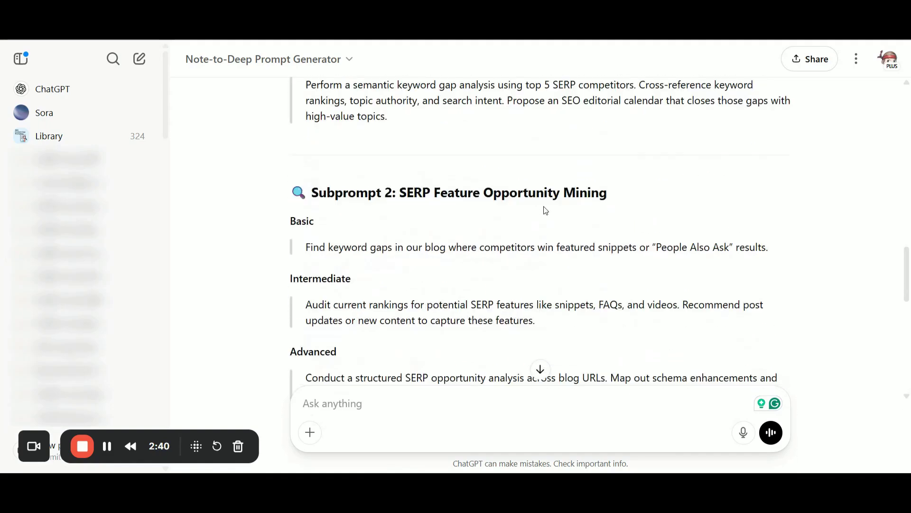
{"action": "scroll", "coordinate": [544, 209], "scroll_direction": "up", "scroll_amount": 5}
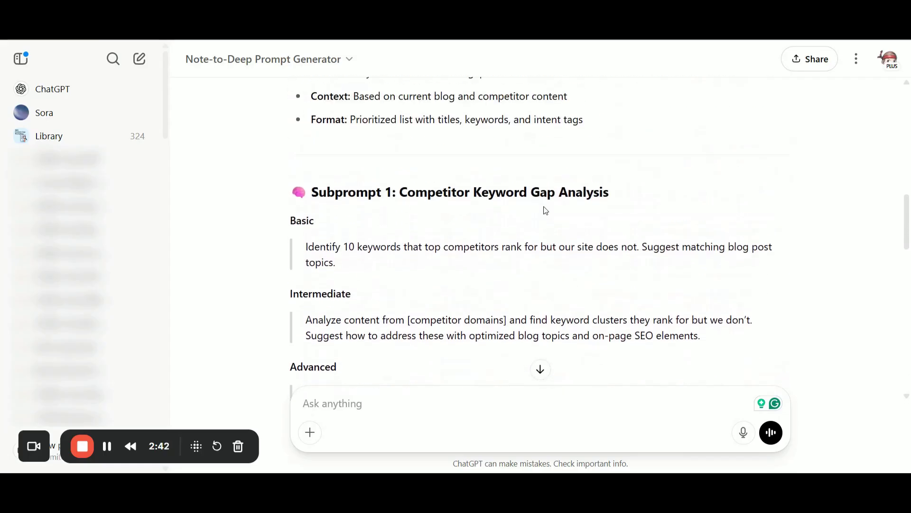
{"action": "scroll", "coordinate": [544, 210], "scroll_direction": "up", "scroll_amount": 1}
{"action": "scroll", "coordinate": [544, 210], "scroll_direction": "down", "scroll_amount": 3}
{"action": "scroll", "coordinate": [544, 208], "scroll_direction": "up", "scroll_amount": 3}
{"action": "scroll", "coordinate": [544, 207], "scroll_direction": "up", "scroll_amount": 2}
{"action": "scroll", "coordinate": [544, 207], "scroll_direction": "up", "scroll_amount": 2}
{"action": "scroll", "coordinate": [544, 205], "scroll_direction": "up", "scroll_amount": 2}
{"action": "scroll", "coordinate": [543, 207], "scroll_direction": "up", "scroll_amount": 1}
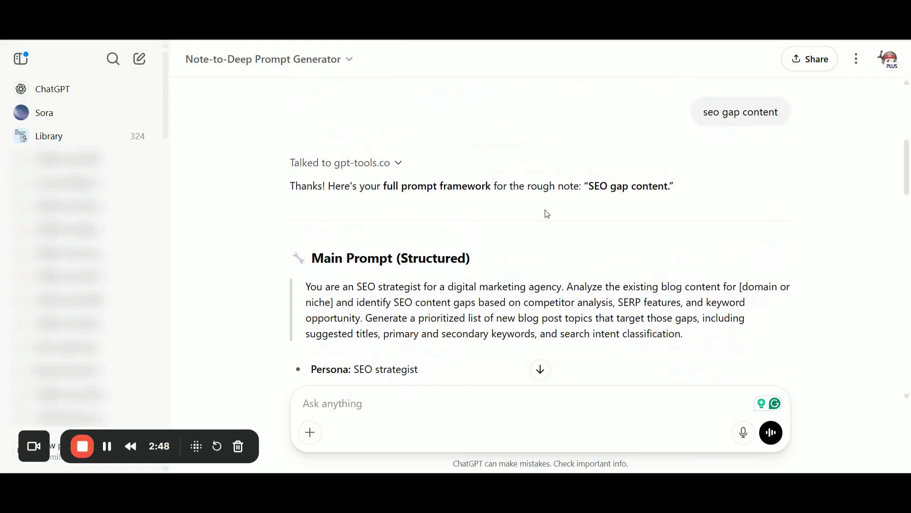
{"action": "scroll", "coordinate": [481, 260], "scroll_direction": "down", "scroll_amount": 1}
{"action": "scroll", "coordinate": [482, 259], "scroll_direction": "down", "scroll_amount": 1}
{"action": "scroll", "coordinate": [482, 260], "scroll_direction": "down", "scroll_amount": 2}
{"action": "scroll", "coordinate": [482, 259], "scroll_direction": "down", "scroll_amount": 2}
{"action": "scroll", "coordinate": [482, 259], "scroll_direction": "down", "scroll_amount": 1}
{"action": "scroll", "coordinate": [482, 259], "scroll_direction": "down", "scroll_amount": 1}
{"action": "scroll", "coordinate": [482, 259], "scroll_direction": "down", "scroll_amount": 1}
{"action": "scroll", "coordinate": [481, 260], "scroll_direction": "down", "scroll_amount": 1}
{"action": "scroll", "coordinate": [482, 259], "scroll_direction": "down", "scroll_amount": 1}
{"action": "scroll", "coordinate": [481, 259], "scroll_direction": "down", "scroll_amount": 1}
{"action": "scroll", "coordinate": [481, 259], "scroll_direction": "down", "scroll_amount": 1}
{"action": "scroll", "coordinate": [481, 259], "scroll_direction": "down", "scroll_amount": 1}
{"action": "scroll", "coordinate": [482, 259], "scroll_direction": "up", "scroll_amount": 1}
{"action": "scroll", "coordinate": [482, 259], "scroll_direction": "up", "scroll_amount": 1}
{"action": "scroll", "coordinate": [483, 254], "scroll_direction": "up", "scroll_amount": 3}
{"action": "scroll", "coordinate": [481, 253], "scroll_direction": "up", "scroll_amount": 2}
{"action": "scroll", "coordinate": [482, 254], "scroll_direction": "up", "scroll_amount": 2}
{"action": "scroll", "coordinate": [482, 254], "scroll_direction": "up", "scroll_amount": 2}
{"action": "scroll", "coordinate": [481, 254], "scroll_direction": "up", "scroll_amount": 3}
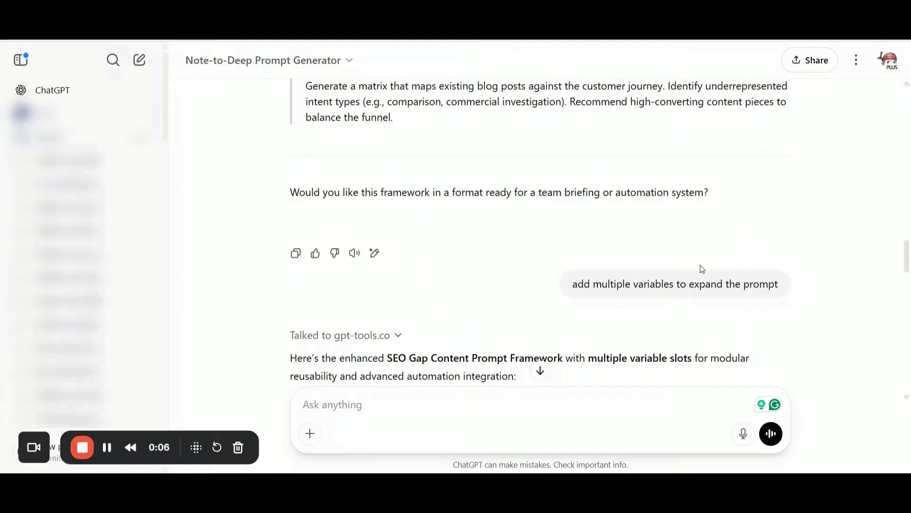
{"action": "scroll", "coordinate": [617, 258], "scroll_direction": "down", "scroll_amount": 2}
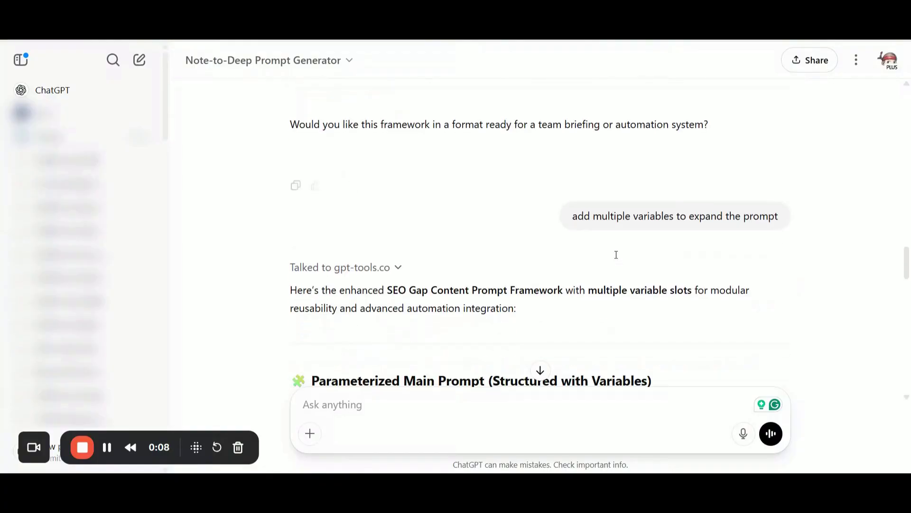
{"action": "scroll", "coordinate": [617, 258], "scroll_direction": "down", "scroll_amount": 1}
{"action": "scroll", "coordinate": [617, 256], "scroll_direction": "down", "scroll_amount": 1}
{"action": "scroll", "coordinate": [627, 256], "scroll_direction": "up", "scroll_amount": 1}
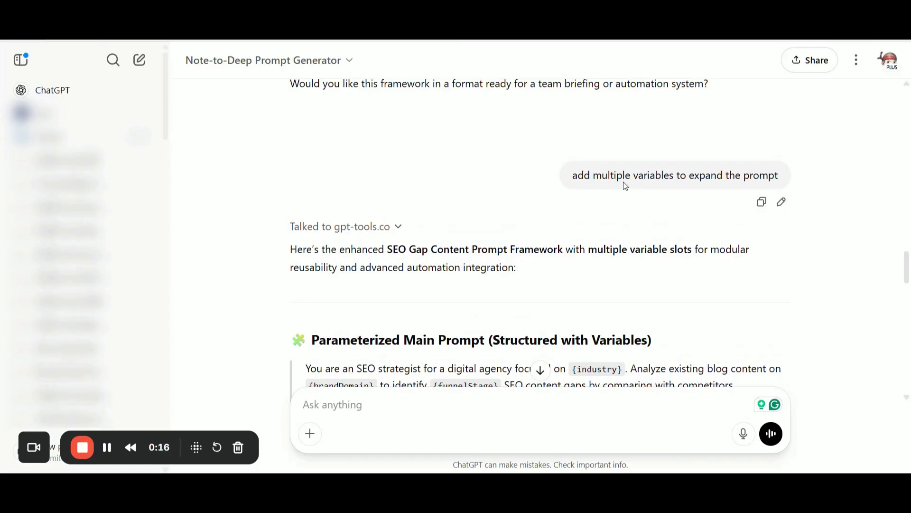
{"action": "scroll", "coordinate": [581, 211], "scroll_direction": "down", "scroll_amount": 3}
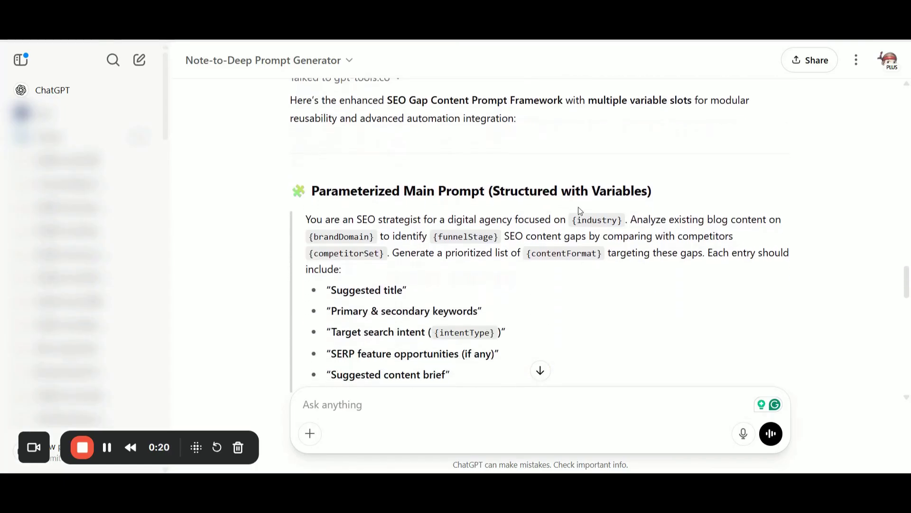
{"action": "scroll", "coordinate": [579, 210], "scroll_direction": "down", "scroll_amount": 2}
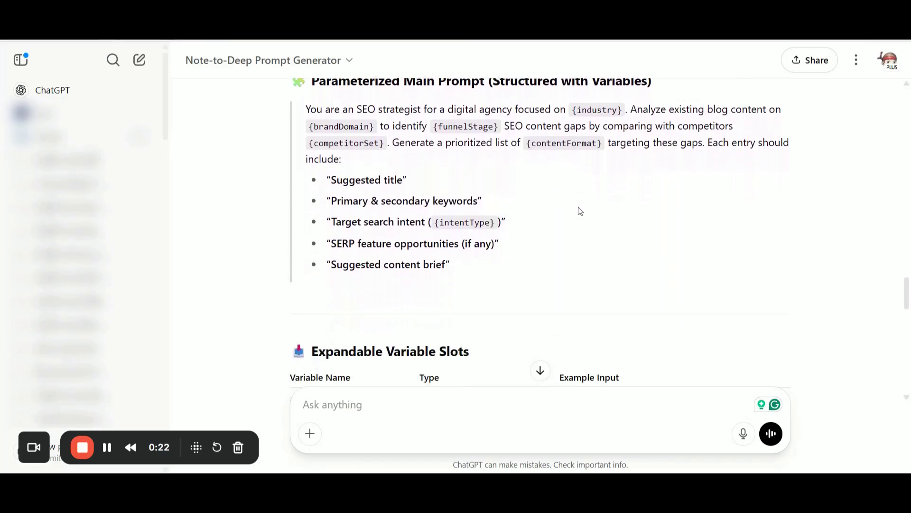
{"action": "scroll", "coordinate": [579, 211], "scroll_direction": "down", "scroll_amount": 1}
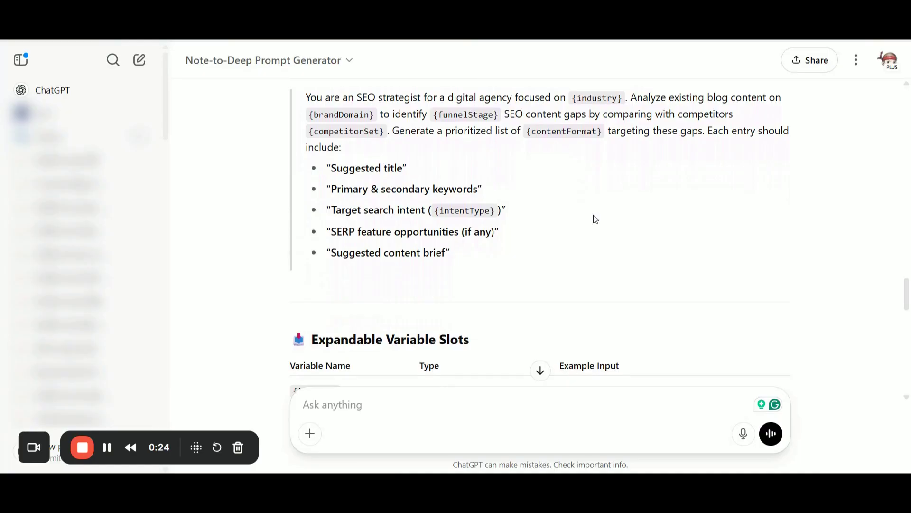
{"action": "scroll", "coordinate": [597, 224], "scroll_direction": "up", "scroll_amount": 2}
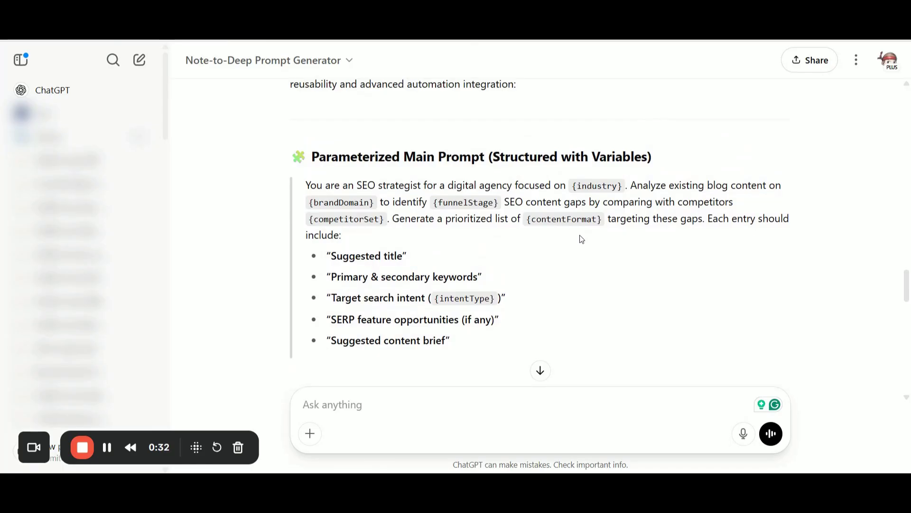
{"action": "scroll", "coordinate": [580, 239], "scroll_direction": "down", "scroll_amount": 1}
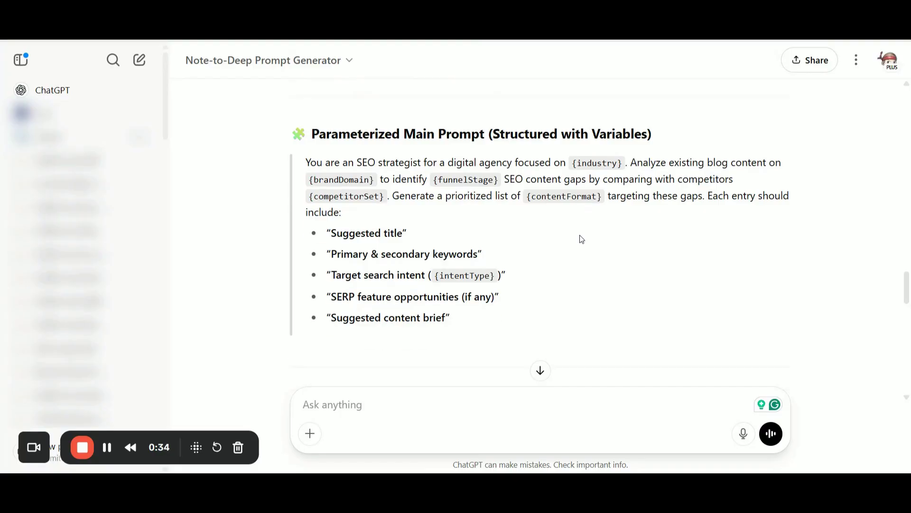
{"action": "scroll", "coordinate": [581, 239], "scroll_direction": "down", "scroll_amount": 1}
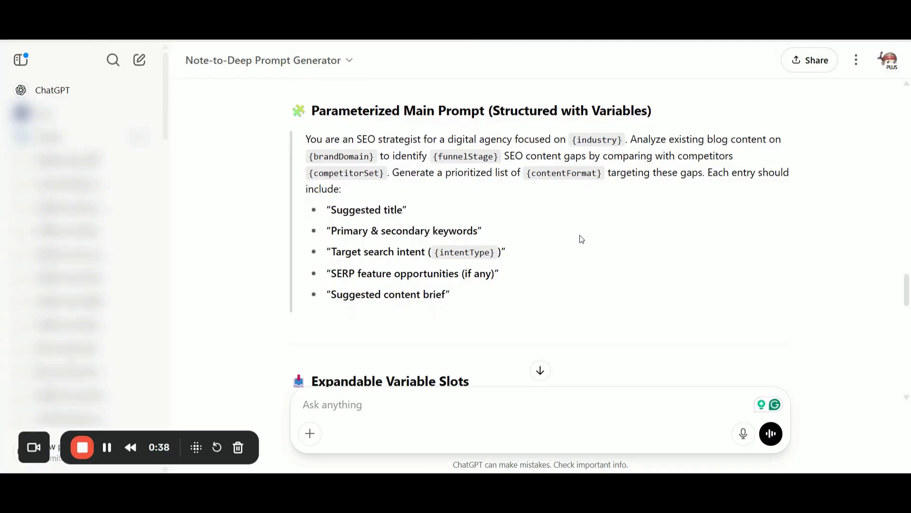
{"action": "scroll", "coordinate": [581, 238], "scroll_direction": "down", "scroll_amount": 1}
{"action": "scroll", "coordinate": [580, 239], "scroll_direction": "down", "scroll_amount": 1}
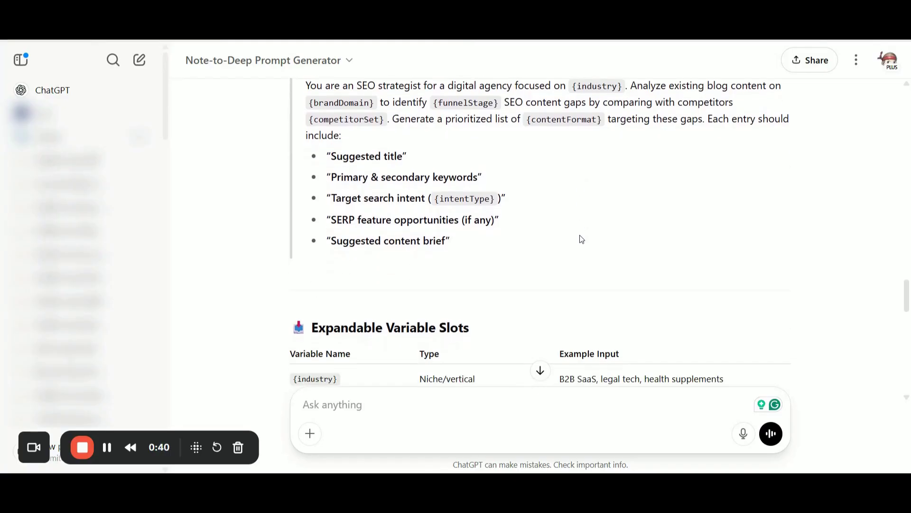
{"action": "scroll", "coordinate": [580, 239], "scroll_direction": "down", "scroll_amount": 1}
{"action": "scroll", "coordinate": [581, 240], "scroll_direction": "down", "scroll_amount": 1}
{"action": "scroll", "coordinate": [580, 238], "scroll_direction": "down", "scroll_amount": 1}
{"action": "scroll", "coordinate": [581, 239], "scroll_direction": "down", "scroll_amount": 1}
{"action": "scroll", "coordinate": [580, 239], "scroll_direction": "down", "scroll_amount": 1}
{"action": "scroll", "coordinate": [580, 239], "scroll_direction": "down", "scroll_amount": 1}
{"action": "scroll", "coordinate": [580, 239], "scroll_direction": "down", "scroll_amount": 1}
{"action": "scroll", "coordinate": [580, 239], "scroll_direction": "down", "scroll_amount": 2}
{"action": "scroll", "coordinate": [581, 238], "scroll_direction": "down", "scroll_amount": 1}
{"action": "scroll", "coordinate": [580, 238], "scroll_direction": "down", "scroll_amount": 1}
{"action": "scroll", "coordinate": [580, 237], "scroll_direction": "down", "scroll_amount": 1}
{"action": "scroll", "coordinate": [580, 235], "scroll_direction": "down", "scroll_amount": 1}
{"action": "scroll", "coordinate": [580, 235], "scroll_direction": "down", "scroll_amount": 1}
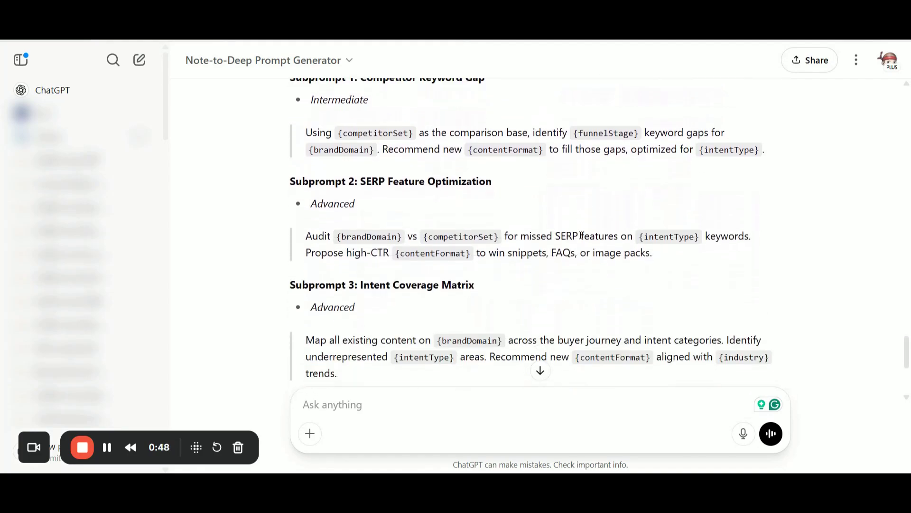
{"action": "scroll", "coordinate": [581, 236], "scroll_direction": "up", "scroll_amount": 1}
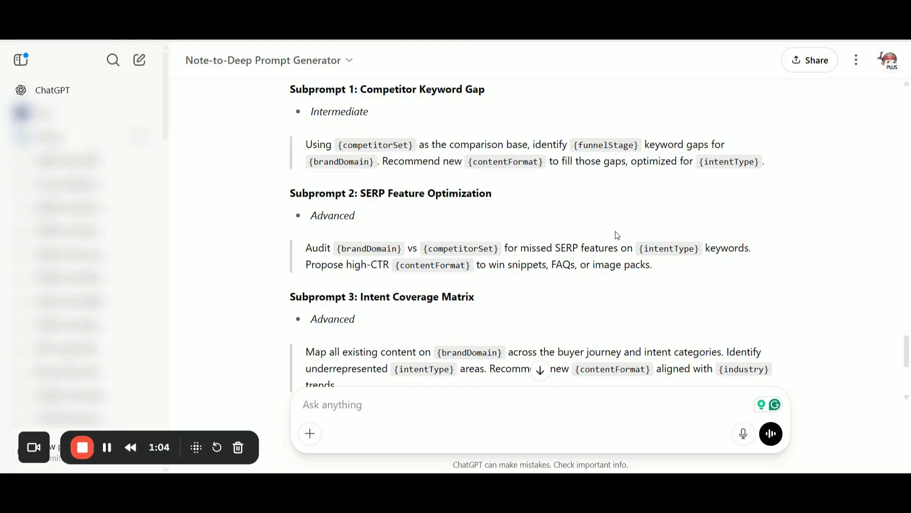
{"action": "scroll", "coordinate": [617, 235], "scroll_direction": "up", "scroll_amount": 2}
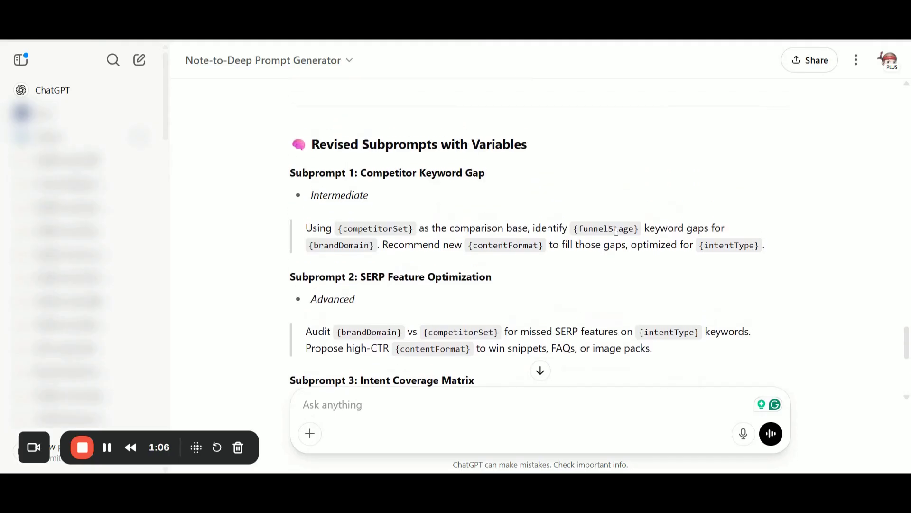
{"action": "scroll", "coordinate": [617, 235], "scroll_direction": "up", "scroll_amount": 1}
{"action": "scroll", "coordinate": [616, 235], "scroll_direction": "up", "scroll_amount": 1}
{"action": "scroll", "coordinate": [616, 235], "scroll_direction": "down", "scroll_amount": 2}
{"action": "scroll", "coordinate": [617, 235], "scroll_direction": "down", "scroll_amount": 1}
{"action": "scroll", "coordinate": [617, 235], "scroll_direction": "down", "scroll_amount": 1}
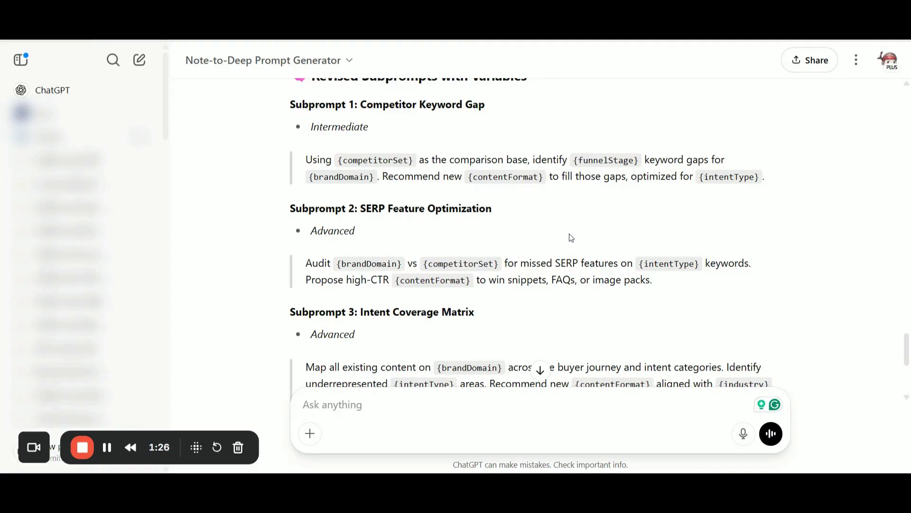
{"action": "scroll", "coordinate": [570, 237], "scroll_direction": "down", "scroll_amount": 1}
{"action": "scroll", "coordinate": [570, 237], "scroll_direction": "down", "scroll_amount": 1}
{"action": "scroll", "coordinate": [570, 237], "scroll_direction": "down", "scroll_amount": 1}
{"action": "scroll", "coordinate": [569, 237], "scroll_direction": "down", "scroll_amount": 1}
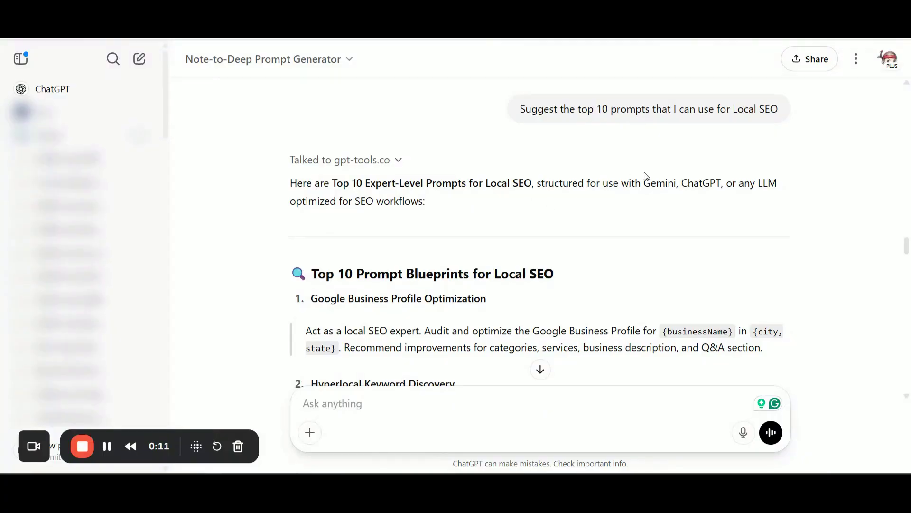
{"action": "scroll", "coordinate": [672, 172], "scroll_direction": "up", "scroll_amount": 1}
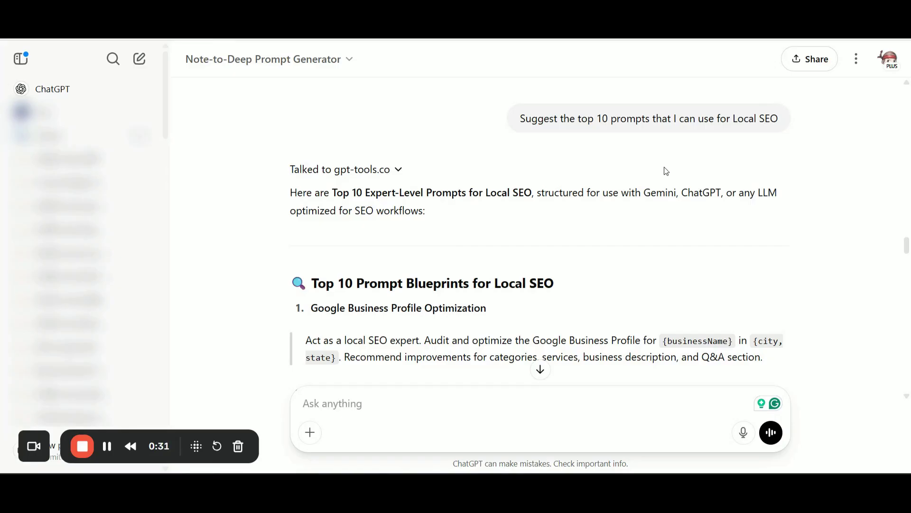
{"action": "mouse_move", "coordinate": [648, 109]}
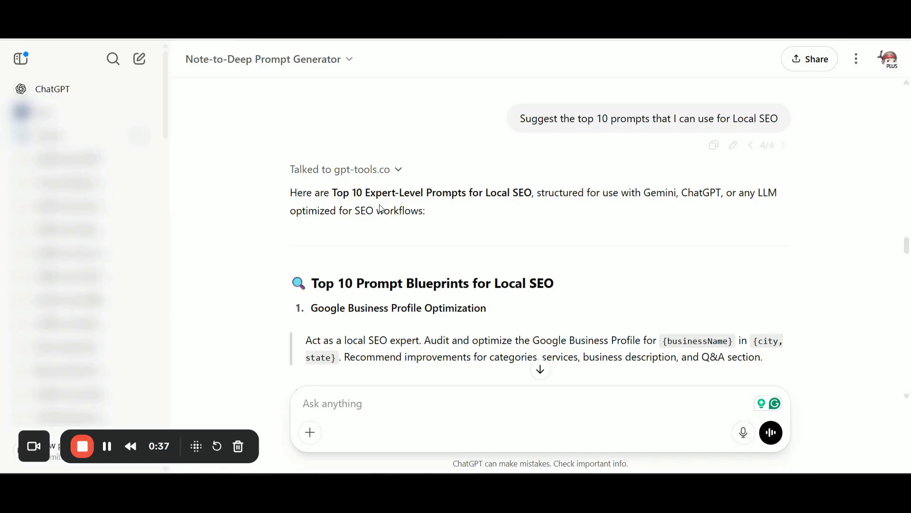
{"action": "scroll", "coordinate": [369, 228], "scroll_direction": "down", "scroll_amount": 1}
{"action": "scroll", "coordinate": [369, 228], "scroll_direction": "up", "scroll_amount": 1}
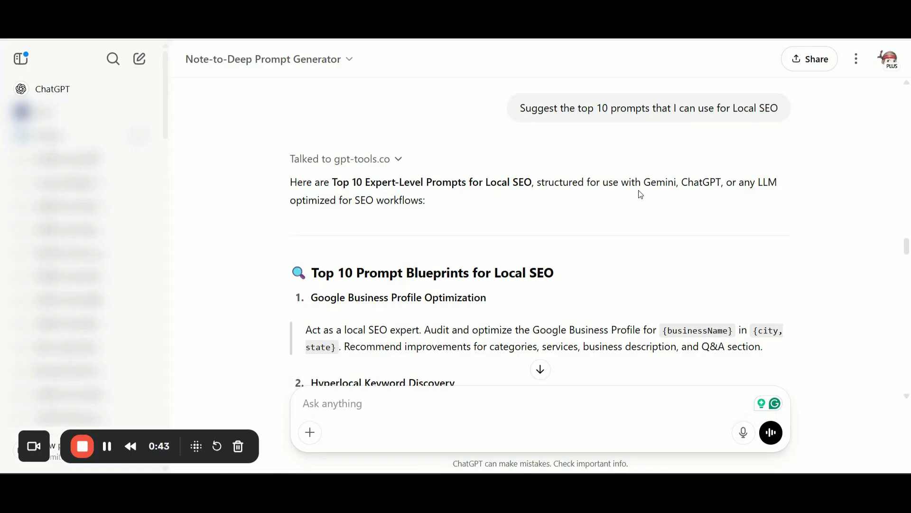
{"action": "scroll", "coordinate": [706, 225], "scroll_direction": "down", "scroll_amount": 1}
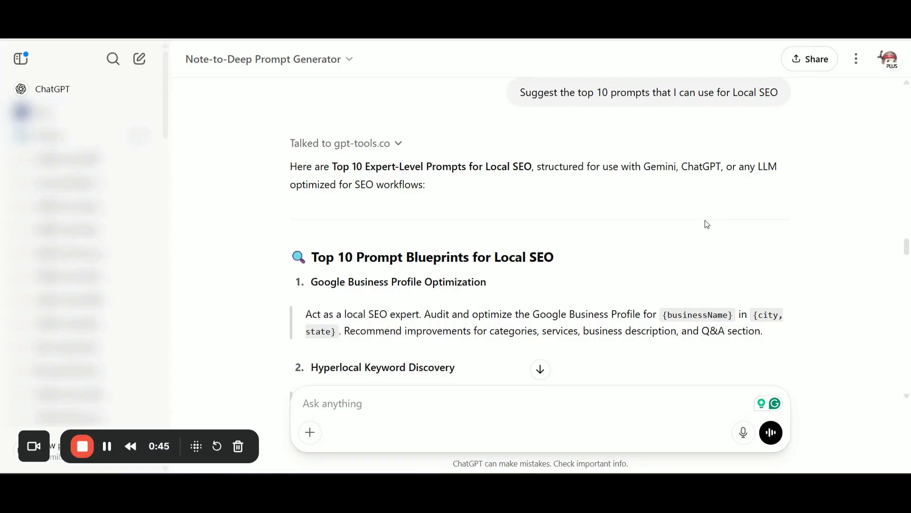
{"action": "scroll", "coordinate": [642, 214], "scroll_direction": "down", "scroll_amount": 1}
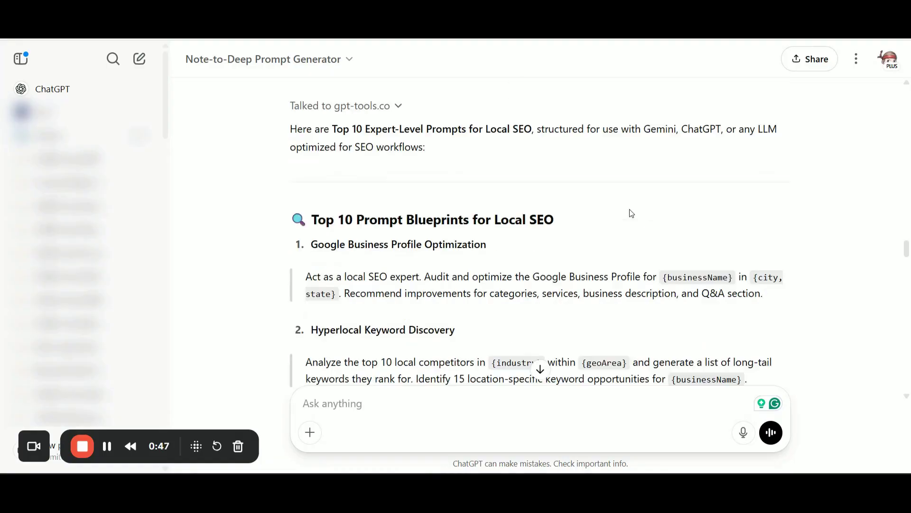
{"action": "scroll", "coordinate": [637, 213], "scroll_direction": "down", "scroll_amount": 1}
{"action": "scroll", "coordinate": [630, 213], "scroll_direction": "down", "scroll_amount": 2}
{"action": "scroll", "coordinate": [630, 212], "scroll_direction": "up", "scroll_amount": 1}
{"action": "scroll", "coordinate": [630, 213], "scroll_direction": "up", "scroll_amount": 1}
{"action": "scroll", "coordinate": [630, 213], "scroll_direction": "up", "scroll_amount": 1}
{"action": "scroll", "coordinate": [630, 213], "scroll_direction": "down", "scroll_amount": 2}
{"action": "scroll", "coordinate": [629, 212], "scroll_direction": "down", "scroll_amount": 1}
{"action": "scroll", "coordinate": [630, 213], "scroll_direction": "down", "scroll_amount": 2}
{"action": "scroll", "coordinate": [630, 212], "scroll_direction": "down", "scroll_amount": 2}
{"action": "scroll", "coordinate": [630, 214], "scroll_direction": "down", "scroll_amount": 3}
{"action": "scroll", "coordinate": [631, 213], "scroll_direction": "down", "scroll_amount": 3}
{"action": "scroll", "coordinate": [631, 213], "scroll_direction": "down", "scroll_amount": 4}
{"action": "scroll", "coordinate": [630, 213], "scroll_direction": "down", "scroll_amount": 2}
{"action": "scroll", "coordinate": [631, 213], "scroll_direction": "down", "scroll_amount": 1}
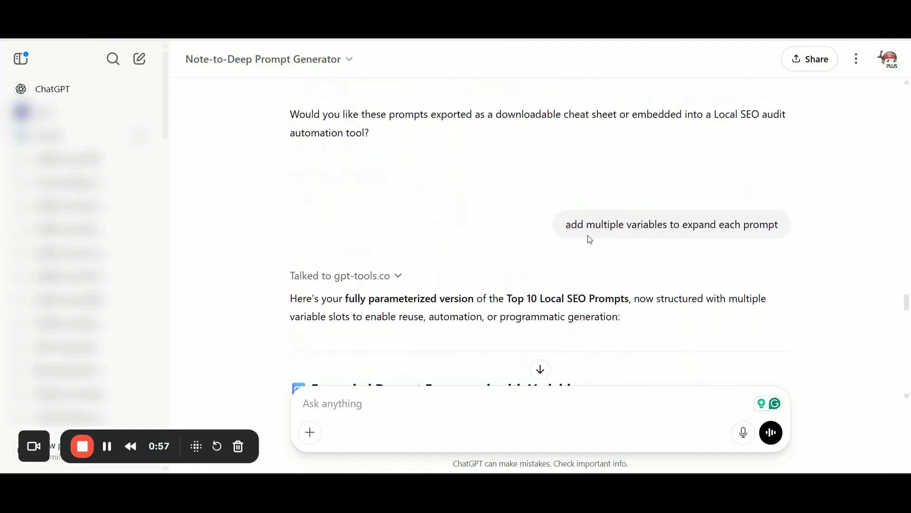
{"action": "scroll", "coordinate": [541, 226], "scroll_direction": "up", "scroll_amount": 1}
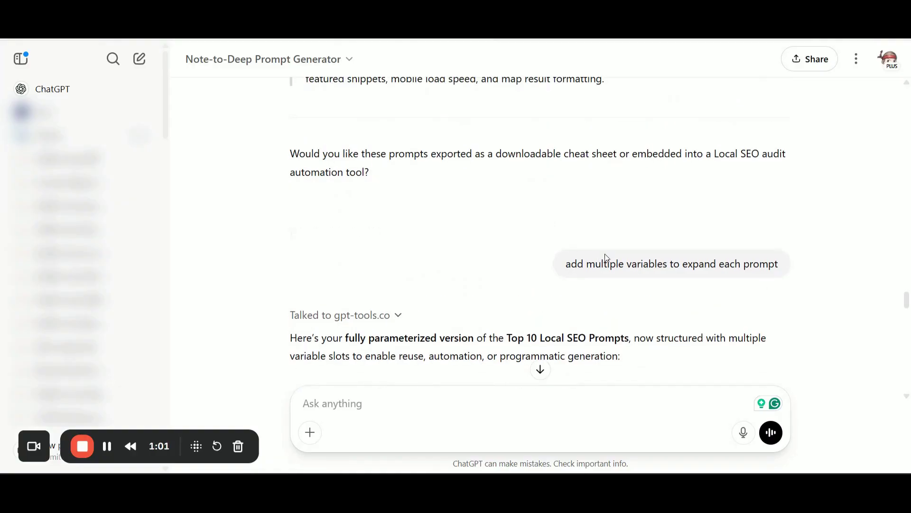
{"action": "mouse_move", "coordinate": [671, 224]}
{"action": "scroll", "coordinate": [676, 233], "scroll_direction": "down", "scroll_amount": 1}
{"action": "scroll", "coordinate": [677, 231], "scroll_direction": "down", "scroll_amount": 4}
{"action": "scroll", "coordinate": [677, 233], "scroll_direction": "down", "scroll_amount": 4}
{"action": "scroll", "coordinate": [677, 234], "scroll_direction": "down", "scroll_amount": 4}
{"action": "scroll", "coordinate": [676, 235], "scroll_direction": "down", "scroll_amount": 5}
{"action": "scroll", "coordinate": [676, 233], "scroll_direction": "down", "scroll_amount": 1}
{"action": "scroll", "coordinate": [677, 233], "scroll_direction": "down", "scroll_amount": 1}
{"action": "scroll", "coordinate": [676, 234], "scroll_direction": "down", "scroll_amount": 3}
{"action": "scroll", "coordinate": [676, 234], "scroll_direction": "down", "scroll_amount": 3}
{"action": "scroll", "coordinate": [677, 234], "scroll_direction": "down", "scroll_amount": 2}
{"action": "scroll", "coordinate": [677, 234], "scroll_direction": "down", "scroll_amount": 2}
{"action": "scroll", "coordinate": [677, 234], "scroll_direction": "down", "scroll_amount": 2}
{"action": "scroll", "coordinate": [677, 234], "scroll_direction": "down", "scroll_amount": 3}
{"action": "scroll", "coordinate": [677, 234], "scroll_direction": "down", "scroll_amount": 2}
{"action": "scroll", "coordinate": [677, 234], "scroll_direction": "down", "scroll_amount": 2}
{"action": "scroll", "coordinate": [677, 235], "scroll_direction": "up", "scroll_amount": 4}
{"action": "scroll", "coordinate": [677, 234], "scroll_direction": "up", "scroll_amount": 3}
{"action": "scroll", "coordinate": [677, 234], "scroll_direction": "up", "scroll_amount": 2}
{"action": "scroll", "coordinate": [677, 234], "scroll_direction": "up", "scroll_amount": 3}
{"action": "scroll", "coordinate": [678, 234], "scroll_direction": "up", "scroll_amount": 3}
{"action": "scroll", "coordinate": [676, 234], "scroll_direction": "up", "scroll_amount": 4}
{"action": "scroll", "coordinate": [677, 234], "scroll_direction": "up", "scroll_amount": 2}
{"action": "scroll", "coordinate": [676, 234], "scroll_direction": "up", "scroll_amount": 2}
{"action": "scroll", "coordinate": [677, 234], "scroll_direction": "up", "scroll_amount": 1}
{"action": "scroll", "coordinate": [676, 234], "scroll_direction": "up", "scroll_amount": 1}
{"action": "scroll", "coordinate": [676, 234], "scroll_direction": "up", "scroll_amount": 1}
{"action": "scroll", "coordinate": [677, 234], "scroll_direction": "up", "scroll_amount": 1}
{"action": "scroll", "coordinate": [676, 234], "scroll_direction": "up", "scroll_amount": 2}
{"action": "scroll", "coordinate": [677, 234], "scroll_direction": "up", "scroll_amount": 1}
{"action": "scroll", "coordinate": [677, 233], "scroll_direction": "up", "scroll_amount": 1}
{"action": "scroll", "coordinate": [677, 234], "scroll_direction": "up", "scroll_amount": 1}
{"action": "scroll", "coordinate": [678, 234], "scroll_direction": "up", "scroll_amount": 1}
{"action": "scroll", "coordinate": [676, 234], "scroll_direction": "up", "scroll_amount": 1}
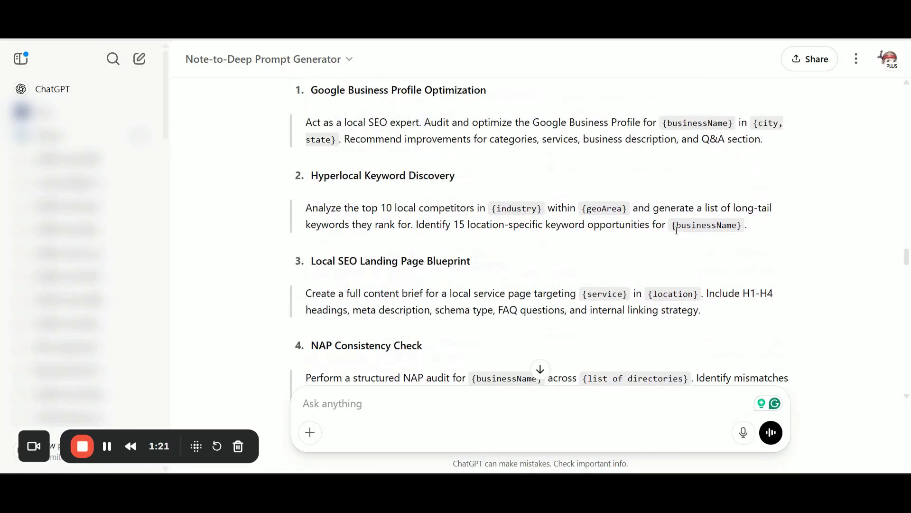
{"action": "scroll", "coordinate": [647, 248], "scroll_direction": "down", "scroll_amount": 1}
{"action": "scroll", "coordinate": [647, 249], "scroll_direction": "down", "scroll_amount": 1}
{"action": "scroll", "coordinate": [647, 249], "scroll_direction": "down", "scroll_amount": 2}
{"action": "scroll", "coordinate": [646, 249], "scroll_direction": "down", "scroll_amount": 2}
{"action": "scroll", "coordinate": [647, 249], "scroll_direction": "down", "scroll_amount": 1}
{"action": "scroll", "coordinate": [646, 249], "scroll_direction": "down", "scroll_amount": 2}
{"action": "scroll", "coordinate": [647, 248], "scroll_direction": "down", "scroll_amount": 1}
{"action": "scroll", "coordinate": [647, 248], "scroll_direction": "down", "scroll_amount": 2}
{"action": "scroll", "coordinate": [647, 249], "scroll_direction": "down", "scroll_amount": 2}
{"action": "scroll", "coordinate": [647, 248], "scroll_direction": "down", "scroll_amount": 1}
{"action": "scroll", "coordinate": [647, 249], "scroll_direction": "up", "scroll_amount": 2}
{"action": "scroll", "coordinate": [646, 249], "scroll_direction": "up", "scroll_amount": 2}
{"action": "scroll", "coordinate": [646, 249], "scroll_direction": "up", "scroll_amount": 1}
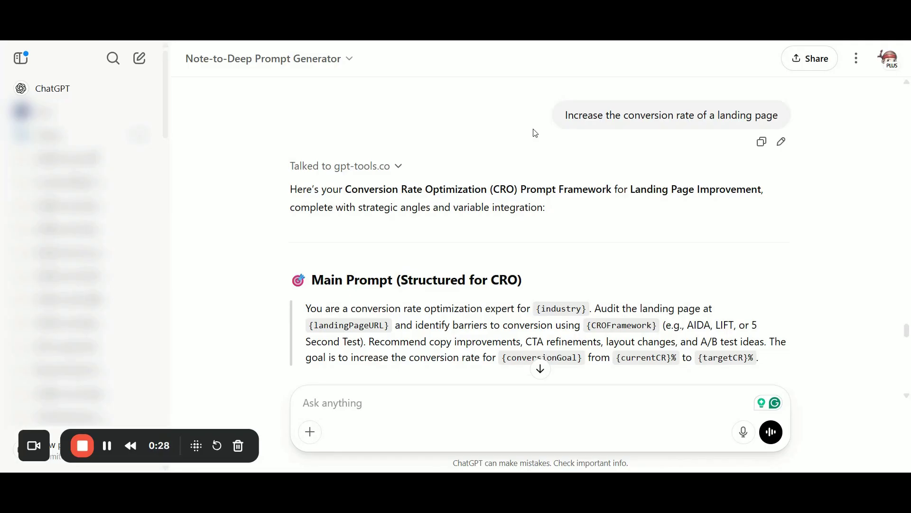
{"action": "scroll", "coordinate": [538, 183], "scroll_direction": "down", "scroll_amount": 1}
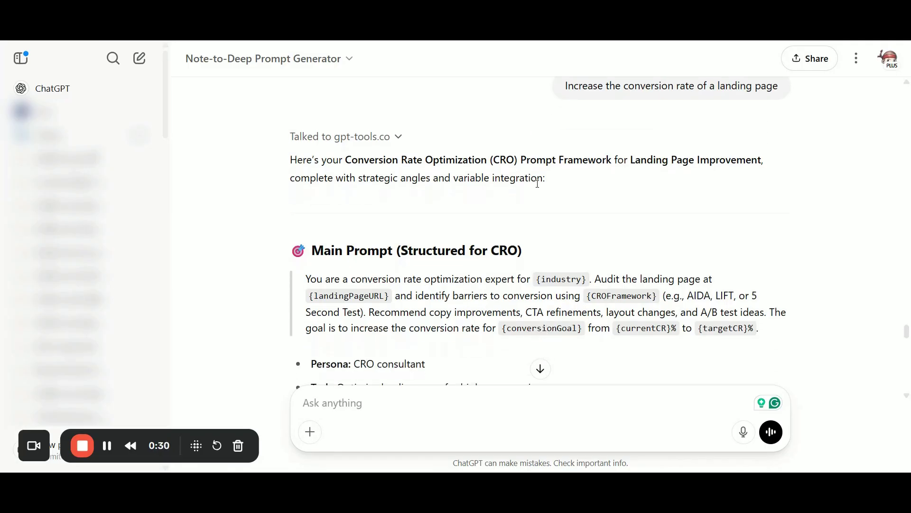
{"action": "scroll", "coordinate": [538, 183], "scroll_direction": "down", "scroll_amount": 2}
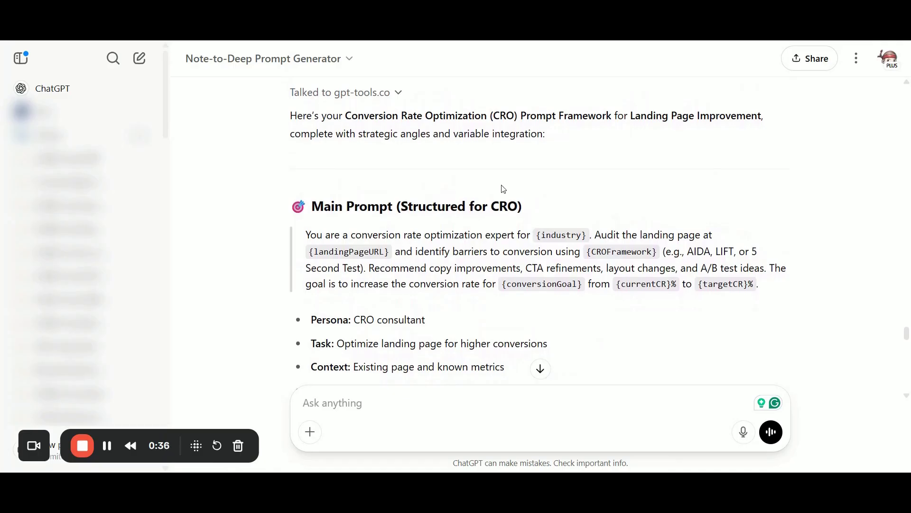
{"action": "scroll", "coordinate": [535, 193], "scroll_direction": "down", "scroll_amount": 1}
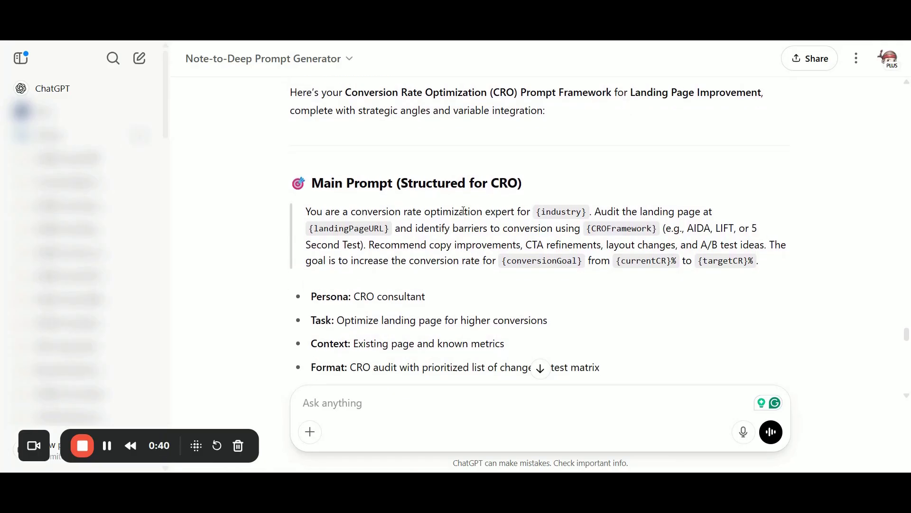
{"action": "scroll", "coordinate": [463, 210], "scroll_direction": "down", "scroll_amount": 1}
{"action": "scroll", "coordinate": [463, 211], "scroll_direction": "down", "scroll_amount": 1}
{"action": "scroll", "coordinate": [463, 212], "scroll_direction": "down", "scroll_amount": 2}
{"action": "scroll", "coordinate": [463, 213], "scroll_direction": "down", "scroll_amount": 2}
{"action": "scroll", "coordinate": [463, 214], "scroll_direction": "down", "scroll_amount": 1}
{"action": "scroll", "coordinate": [462, 214], "scroll_direction": "down", "scroll_amount": 1}
{"action": "scroll", "coordinate": [462, 215], "scroll_direction": "down", "scroll_amount": 1}
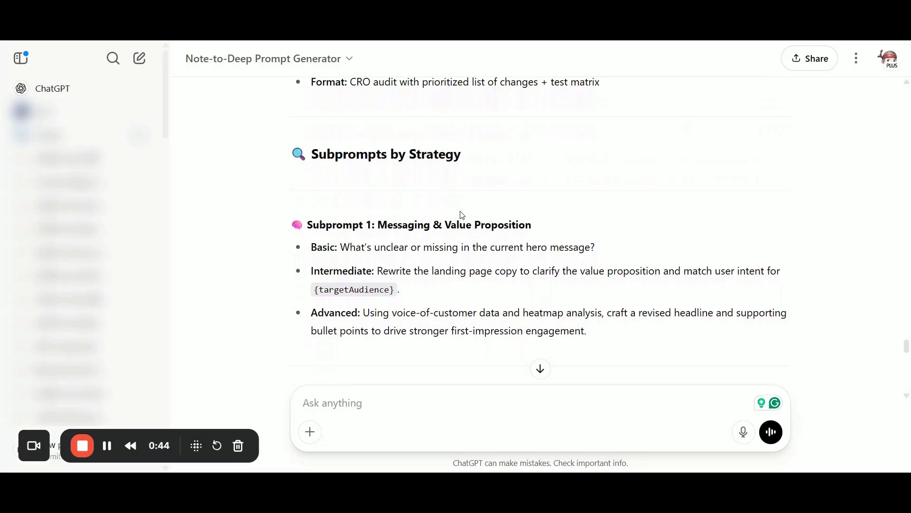
{"action": "scroll", "coordinate": [461, 215], "scroll_direction": "down", "scroll_amount": 1}
{"action": "scroll", "coordinate": [460, 215], "scroll_direction": "down", "scroll_amount": 1}
{"action": "scroll", "coordinate": [461, 215], "scroll_direction": "down", "scroll_amount": 1}
{"action": "scroll", "coordinate": [460, 215], "scroll_direction": "down", "scroll_amount": 1}
{"action": "scroll", "coordinate": [461, 216], "scroll_direction": "down", "scroll_amount": 2}
{"action": "scroll", "coordinate": [461, 216], "scroll_direction": "down", "scroll_amount": 2}
{"action": "scroll", "coordinate": [461, 215], "scroll_direction": "down", "scroll_amount": 1}
{"action": "scroll", "coordinate": [460, 215], "scroll_direction": "down", "scroll_amount": 1}
{"action": "scroll", "coordinate": [460, 215], "scroll_direction": "down", "scroll_amount": 1}
{"action": "scroll", "coordinate": [461, 215], "scroll_direction": "down", "scroll_amount": 1}
{"action": "scroll", "coordinate": [461, 215], "scroll_direction": "down", "scroll_amount": 1}
{"action": "scroll", "coordinate": [462, 211], "scroll_direction": "down", "scroll_amount": 1}
{"action": "scroll", "coordinate": [462, 211], "scroll_direction": "down", "scroll_amount": 2}
{"action": "scroll", "coordinate": [460, 215], "scroll_direction": "down", "scroll_amount": 1}
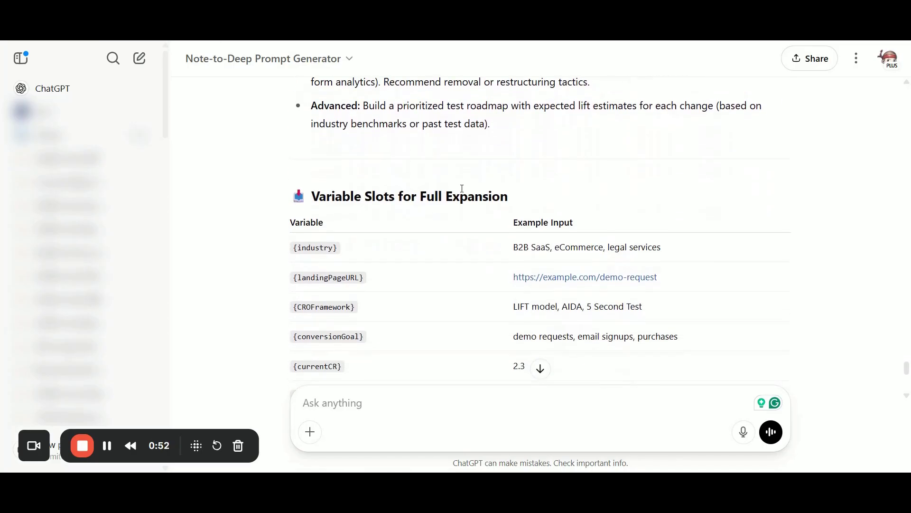
{"action": "scroll", "coordinate": [517, 198], "scroll_direction": "down", "scroll_amount": 3}
{"action": "scroll", "coordinate": [513, 195], "scroll_direction": "down", "scroll_amount": 1}
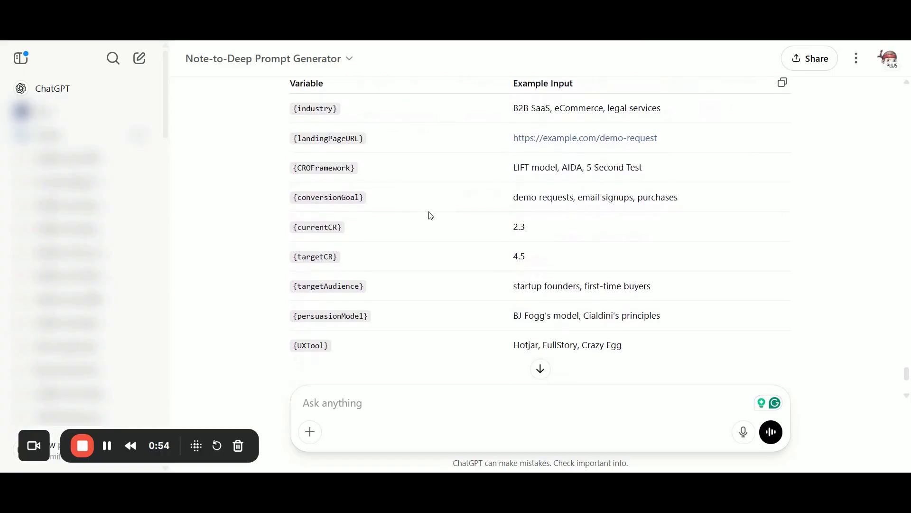
{"action": "scroll", "coordinate": [429, 215], "scroll_direction": "down", "scroll_amount": 2}
{"action": "scroll", "coordinate": [430, 215], "scroll_direction": "down", "scroll_amount": 1}
{"action": "scroll", "coordinate": [430, 216], "scroll_direction": "down", "scroll_amount": 1}
{"action": "scroll", "coordinate": [430, 215], "scroll_direction": "down", "scroll_amount": 1}
{"action": "scroll", "coordinate": [429, 215], "scroll_direction": "down", "scroll_amount": 1}
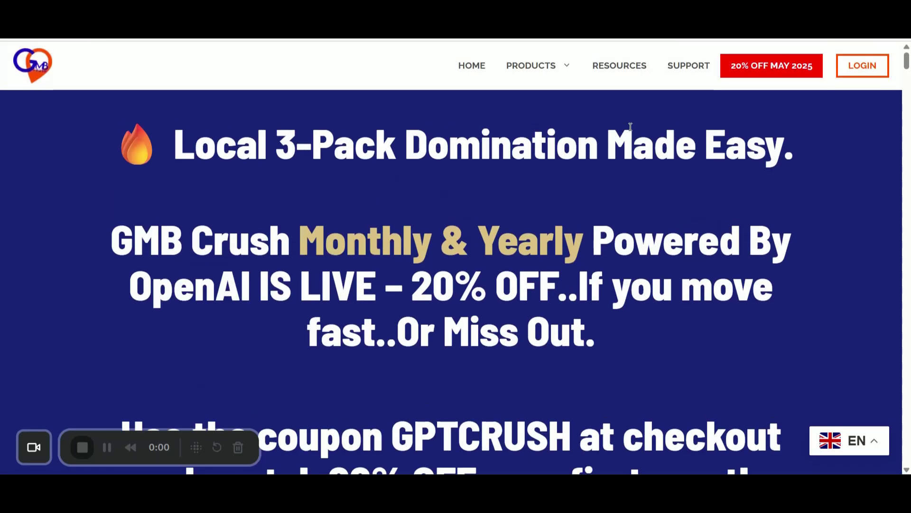
{"action": "mouse_move", "coordinate": [537, 65]}
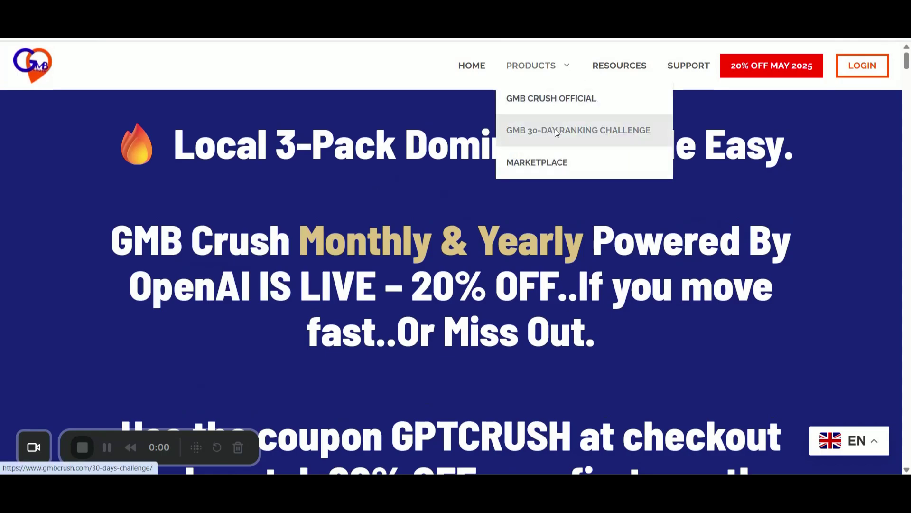
Step: Choose Products > GMB 30-Day Ranking Challenge to load its promo page
{"action": "left_click", "coordinate": [555, 130]}
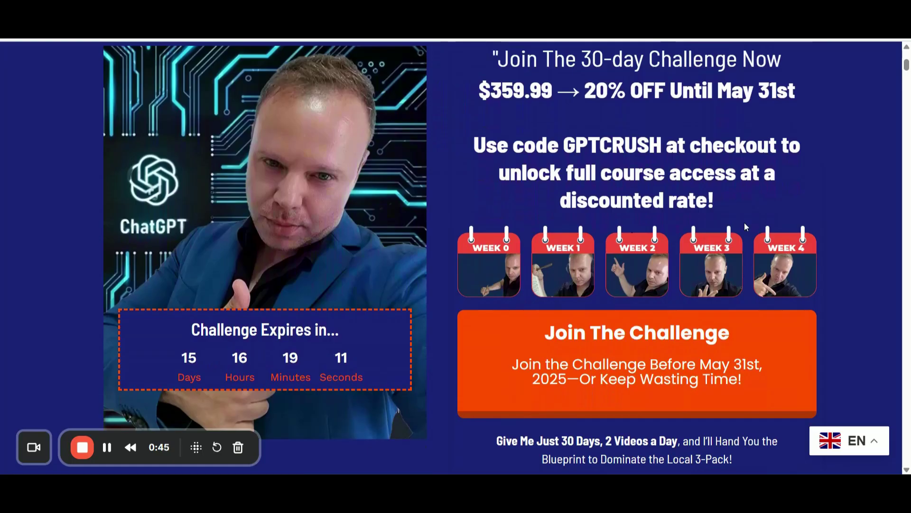
{"action": "scroll", "coordinate": [745, 227], "scroll_direction": "down", "scroll_amount": 2}
{"action": "scroll", "coordinate": [744, 223], "scroll_direction": "down", "scroll_amount": 4}
{"action": "scroll", "coordinate": [744, 222], "scroll_direction": "down", "scroll_amount": 2}
{"action": "scroll", "coordinate": [745, 222], "scroll_direction": "down", "scroll_amount": 2}
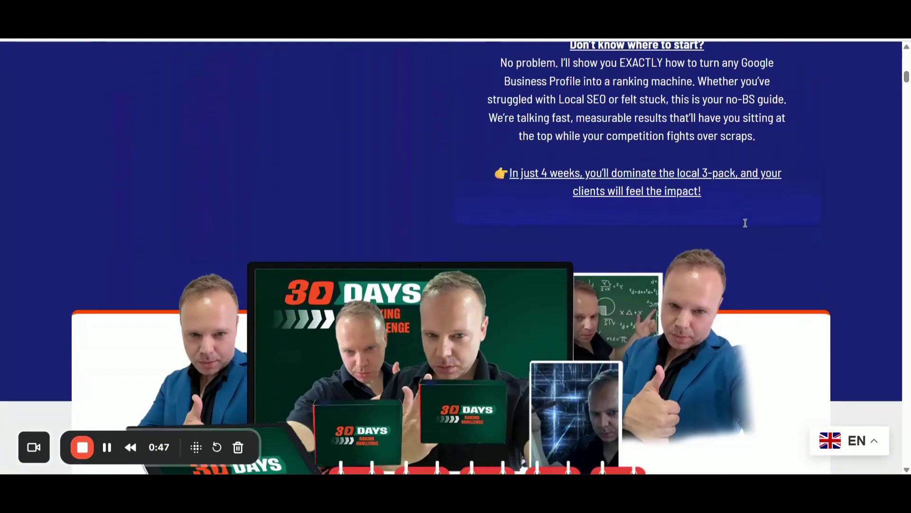
{"action": "scroll", "coordinate": [745, 223], "scroll_direction": "down", "scroll_amount": 1}
{"action": "scroll", "coordinate": [744, 222], "scroll_direction": "down", "scroll_amount": 1}
{"action": "scroll", "coordinate": [745, 223], "scroll_direction": "down", "scroll_amount": 1}
{"action": "scroll", "coordinate": [746, 227], "scroll_direction": "down", "scroll_amount": 2}
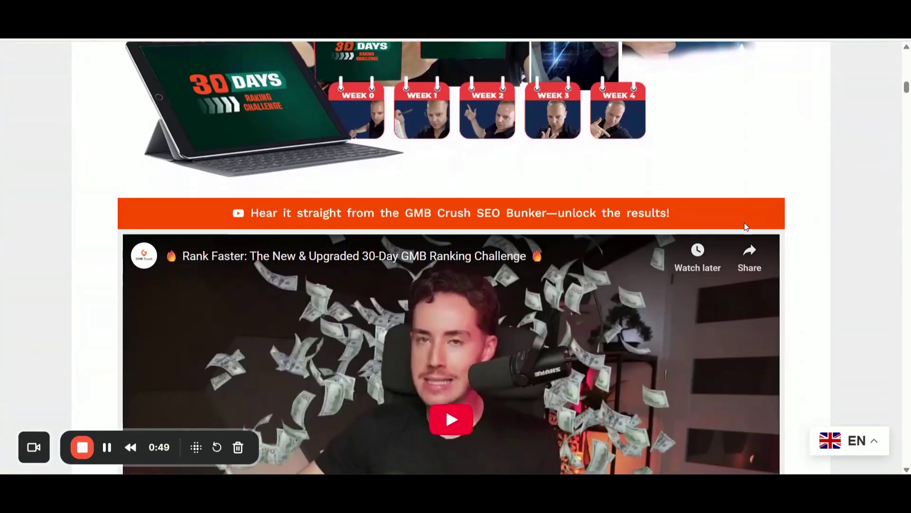
{"action": "scroll", "coordinate": [745, 227], "scroll_direction": "down", "scroll_amount": 2}
{"action": "scroll", "coordinate": [744, 222], "scroll_direction": "down", "scroll_amount": 3}
{"action": "scroll", "coordinate": [744, 222], "scroll_direction": "down", "scroll_amount": 2}
{"action": "scroll", "coordinate": [746, 223], "scroll_direction": "down", "scroll_amount": 2}
{"action": "scroll", "coordinate": [745, 223], "scroll_direction": "down", "scroll_amount": 2}
{"action": "scroll", "coordinate": [745, 223], "scroll_direction": "down", "scroll_amount": 2}
{"action": "scroll", "coordinate": [744, 222], "scroll_direction": "down", "scroll_amount": 1}
{"action": "scroll", "coordinate": [746, 226], "scroll_direction": "down", "scroll_amount": 1}
{"action": "scroll", "coordinate": [745, 226], "scroll_direction": "down", "scroll_amount": 1}
{"action": "scroll", "coordinate": [745, 226], "scroll_direction": "down", "scroll_amount": 1}
{"action": "scroll", "coordinate": [746, 226], "scroll_direction": "down", "scroll_amount": 2}
{"action": "scroll", "coordinate": [746, 227], "scroll_direction": "down", "scroll_amount": 1}
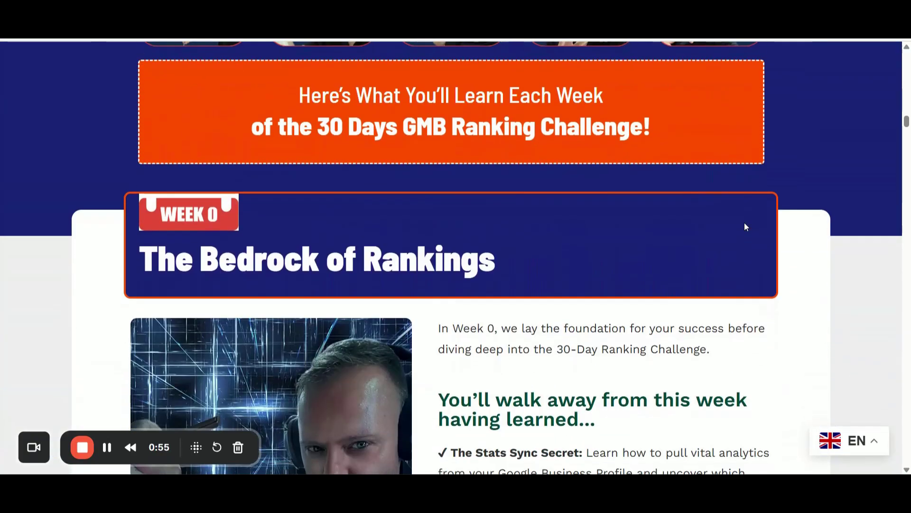
{"action": "scroll", "coordinate": [745, 226], "scroll_direction": "down", "scroll_amount": 1}
{"action": "scroll", "coordinate": [746, 227], "scroll_direction": "down", "scroll_amount": 1}
{"action": "scroll", "coordinate": [745, 227], "scroll_direction": "down", "scroll_amount": 2}
{"action": "scroll", "coordinate": [746, 223], "scroll_direction": "down", "scroll_amount": 2}
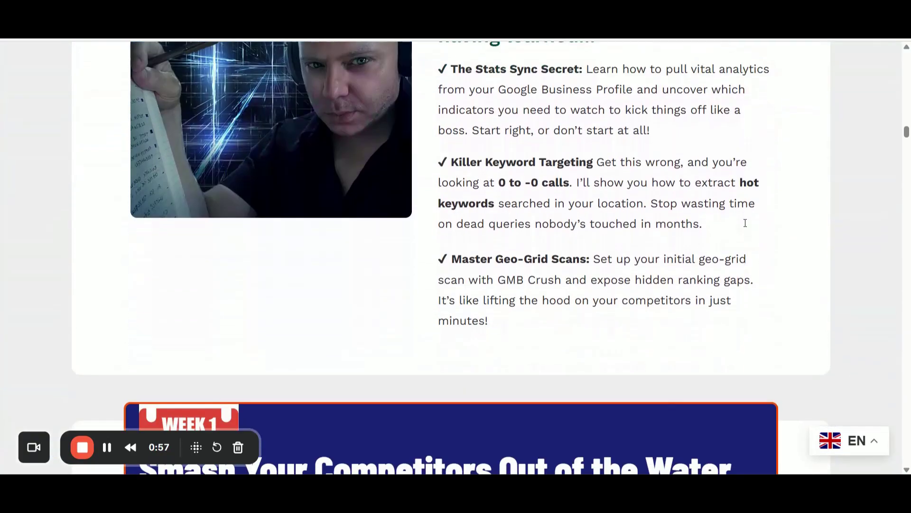
{"action": "scroll", "coordinate": [745, 222], "scroll_direction": "down", "scroll_amount": 2}
{"action": "scroll", "coordinate": [745, 226], "scroll_direction": "down", "scroll_amount": 1}
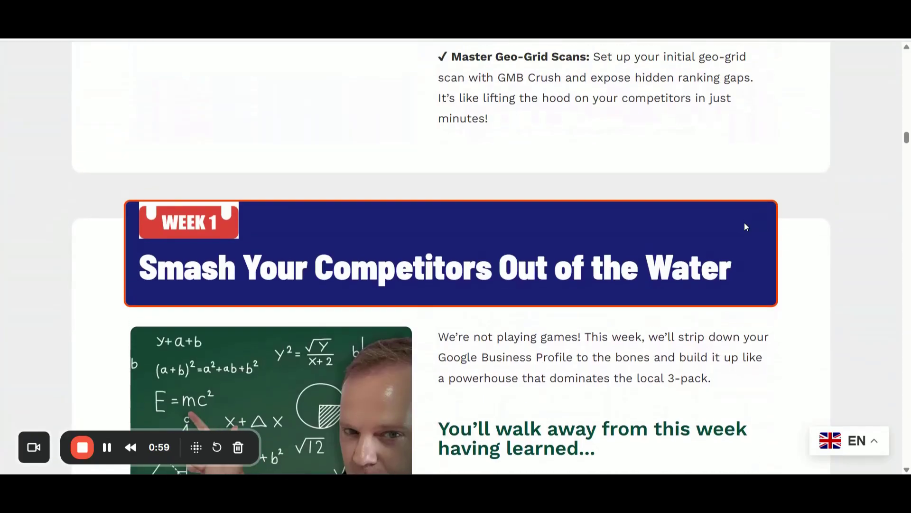
{"action": "scroll", "coordinate": [746, 227], "scroll_direction": "up", "scroll_amount": 1}
{"action": "scroll", "coordinate": [745, 227], "scroll_direction": "up", "scroll_amount": 1}
{"action": "scroll", "coordinate": [745, 226], "scroll_direction": "up", "scroll_amount": 1}
{"action": "scroll", "coordinate": [745, 227], "scroll_direction": "up", "scroll_amount": 2}
{"action": "scroll", "coordinate": [746, 227], "scroll_direction": "up", "scroll_amount": 3}
{"action": "scroll", "coordinate": [746, 227], "scroll_direction": "up", "scroll_amount": 2}
{"action": "scroll", "coordinate": [745, 227], "scroll_direction": "up", "scroll_amount": 2}
{"action": "scroll", "coordinate": [746, 226], "scroll_direction": "up", "scroll_amount": 3}
{"action": "scroll", "coordinate": [745, 227], "scroll_direction": "up", "scroll_amount": 2}
{"action": "scroll", "coordinate": [745, 227], "scroll_direction": "up", "scroll_amount": 1}
{"action": "scroll", "coordinate": [745, 227], "scroll_direction": "up", "scroll_amount": 2}
{"action": "scroll", "coordinate": [745, 226], "scroll_direction": "up", "scroll_amount": 1}
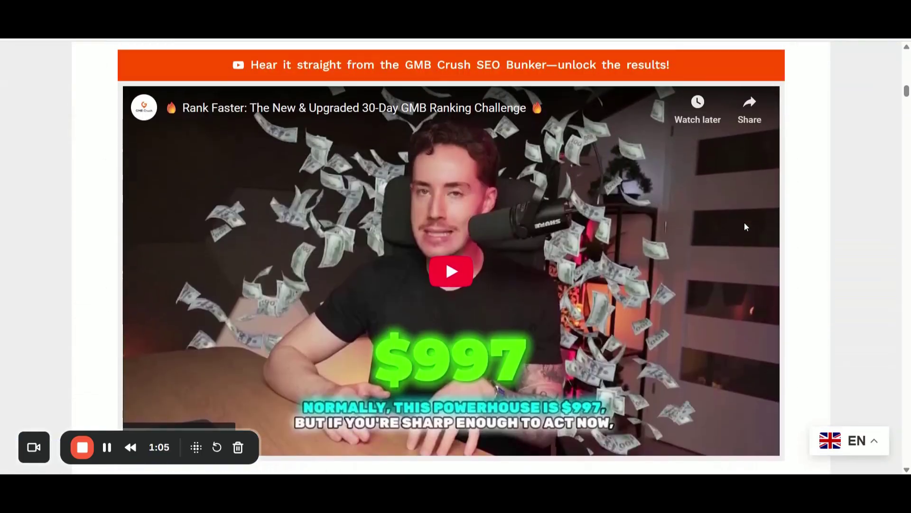
{"action": "scroll", "coordinate": [745, 226], "scroll_direction": "up", "scroll_amount": 1}
{"action": "scroll", "coordinate": [745, 227], "scroll_direction": "up", "scroll_amount": 1}
{"action": "scroll", "coordinate": [746, 227], "scroll_direction": "up", "scroll_amount": 2}
{"action": "scroll", "coordinate": [745, 227], "scroll_direction": "up", "scroll_amount": 2}
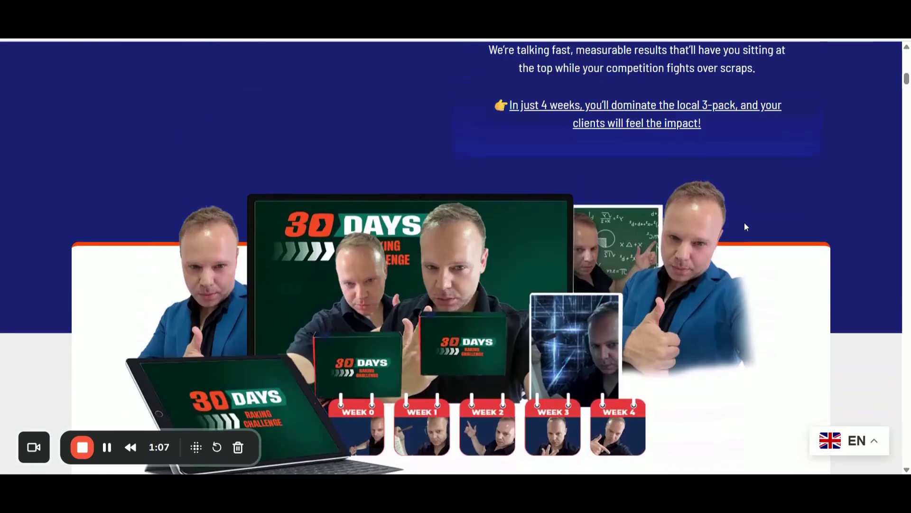
{"action": "scroll", "coordinate": [745, 227], "scroll_direction": "up", "scroll_amount": 2}
{"action": "scroll", "coordinate": [746, 227], "scroll_direction": "up", "scroll_amount": 4}
{"action": "scroll", "coordinate": [745, 226], "scroll_direction": "up", "scroll_amount": 3}
{"action": "scroll", "coordinate": [746, 227], "scroll_direction": "up", "scroll_amount": 2}
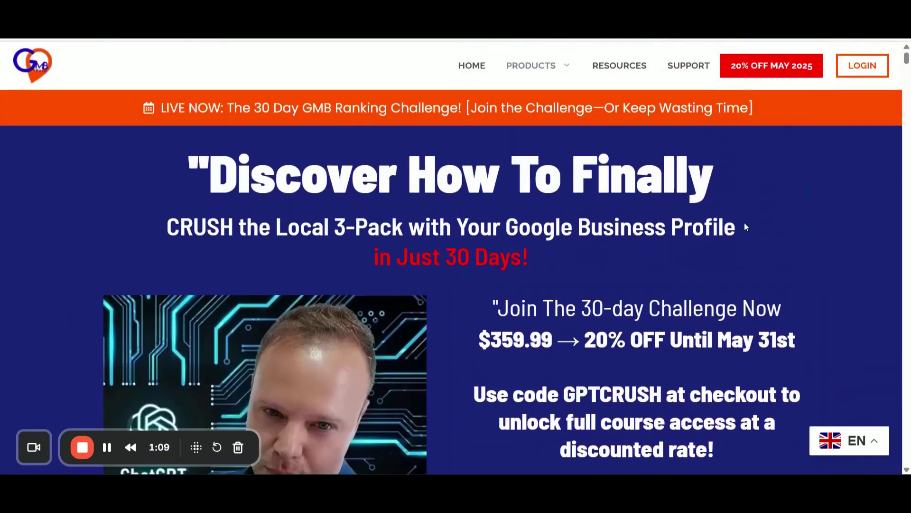